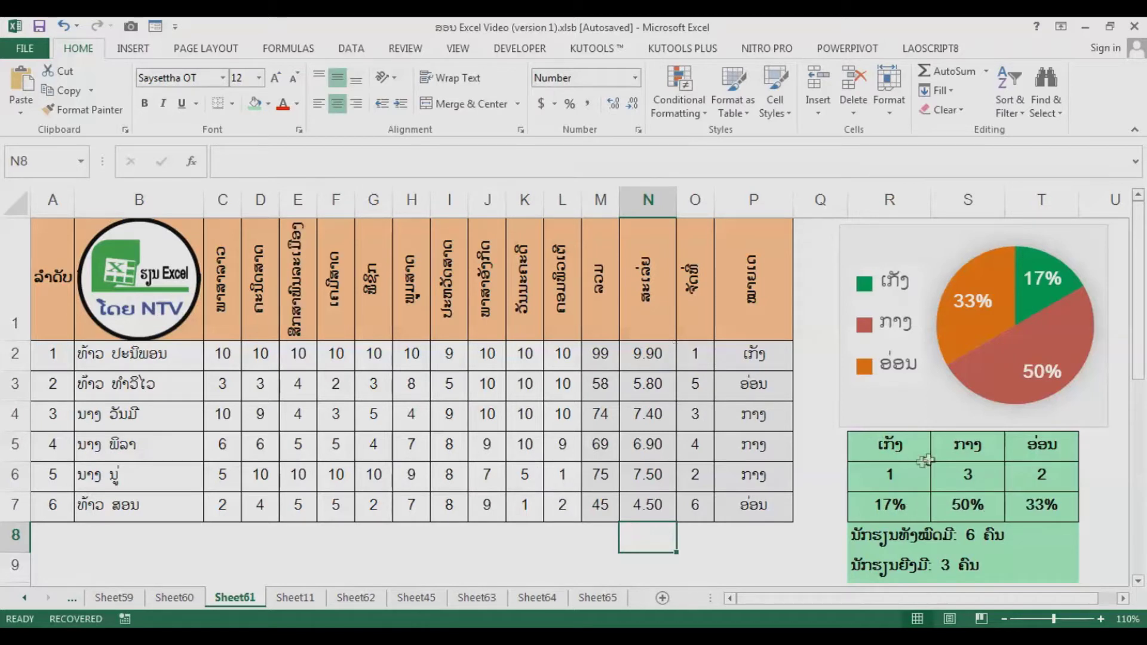
Examine the total, average, rank and grade formulas in cells M2, N2, O2 and P2 of the score table.
mouse_move(991, 336)
left_click(601, 354)
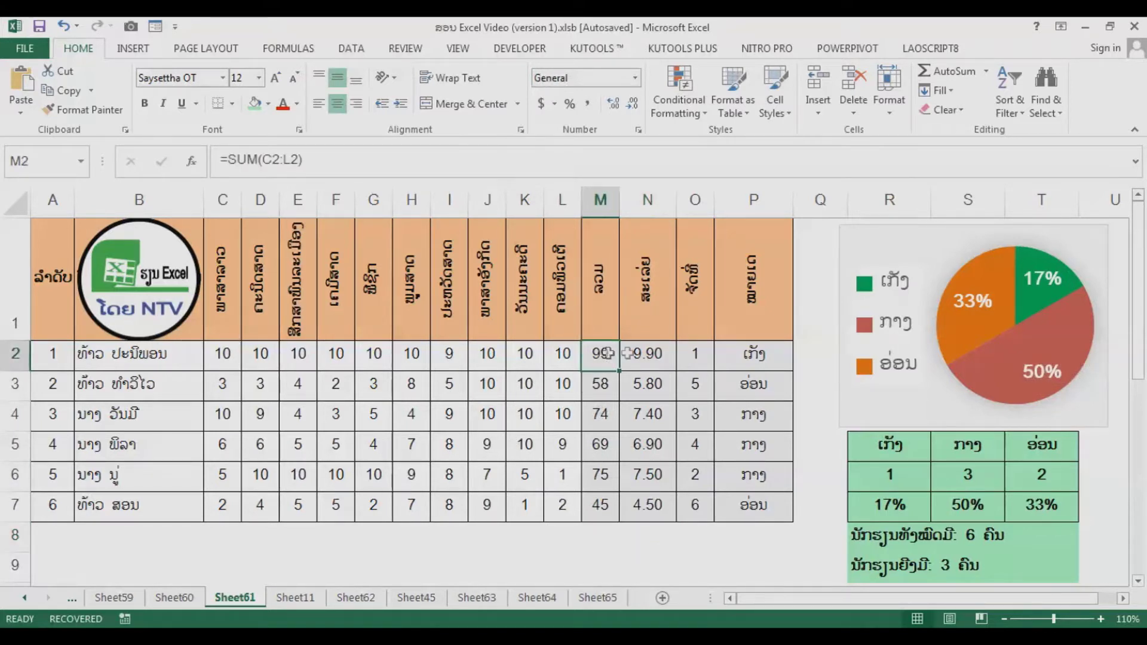
left_click(648, 356)
left_click(696, 357)
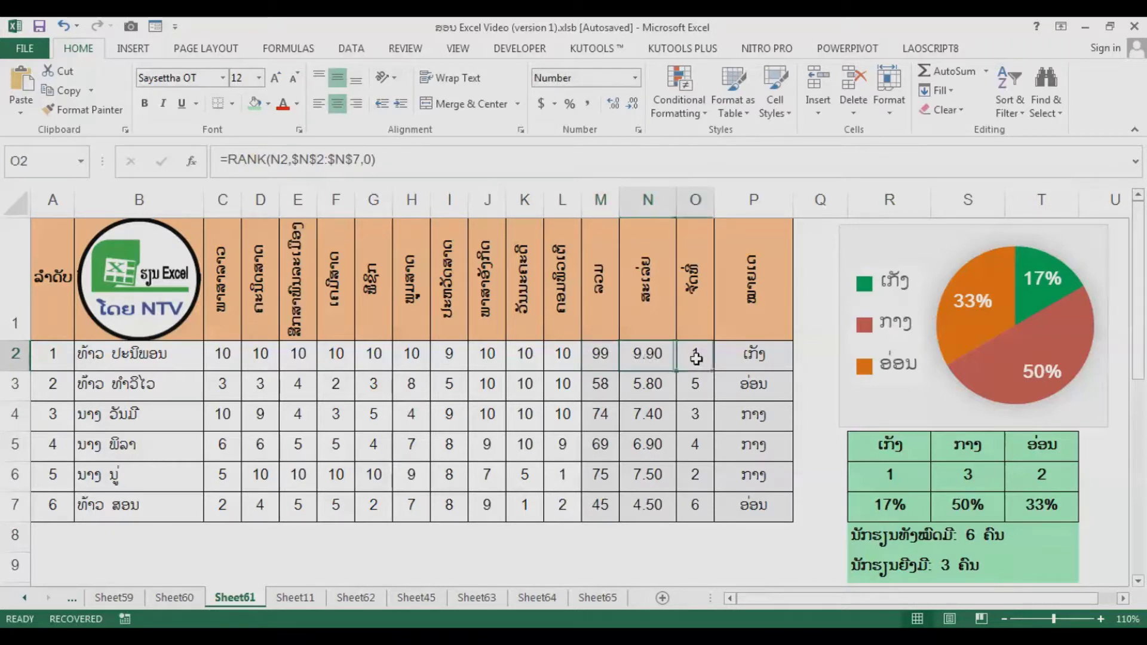
left_click(741, 359)
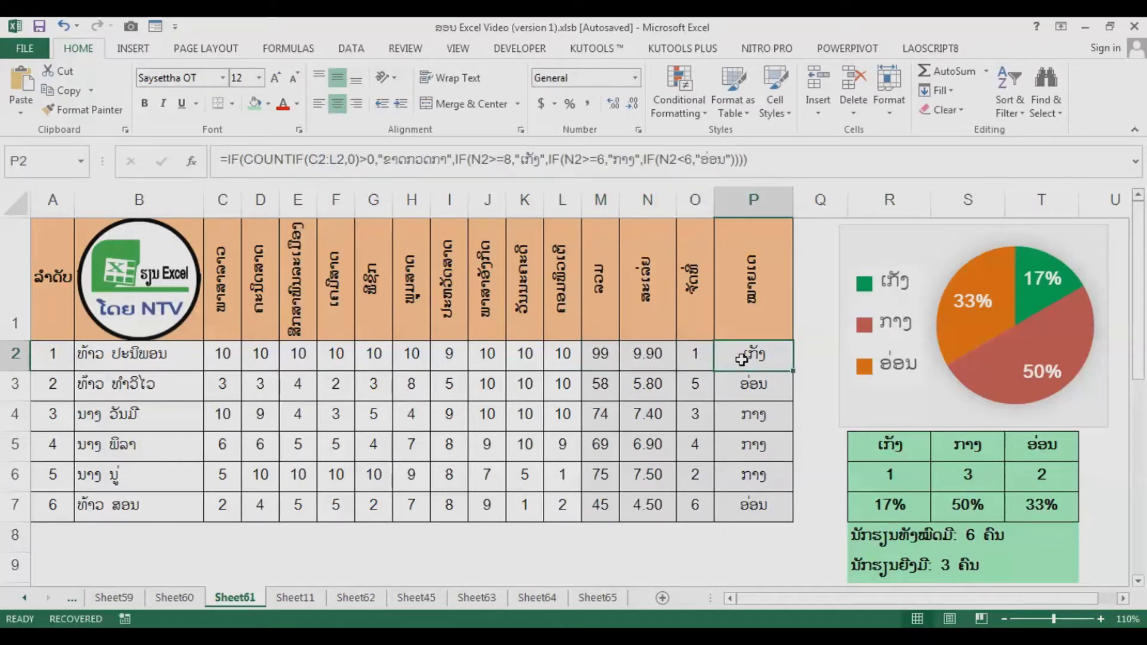
left_click(597, 357)
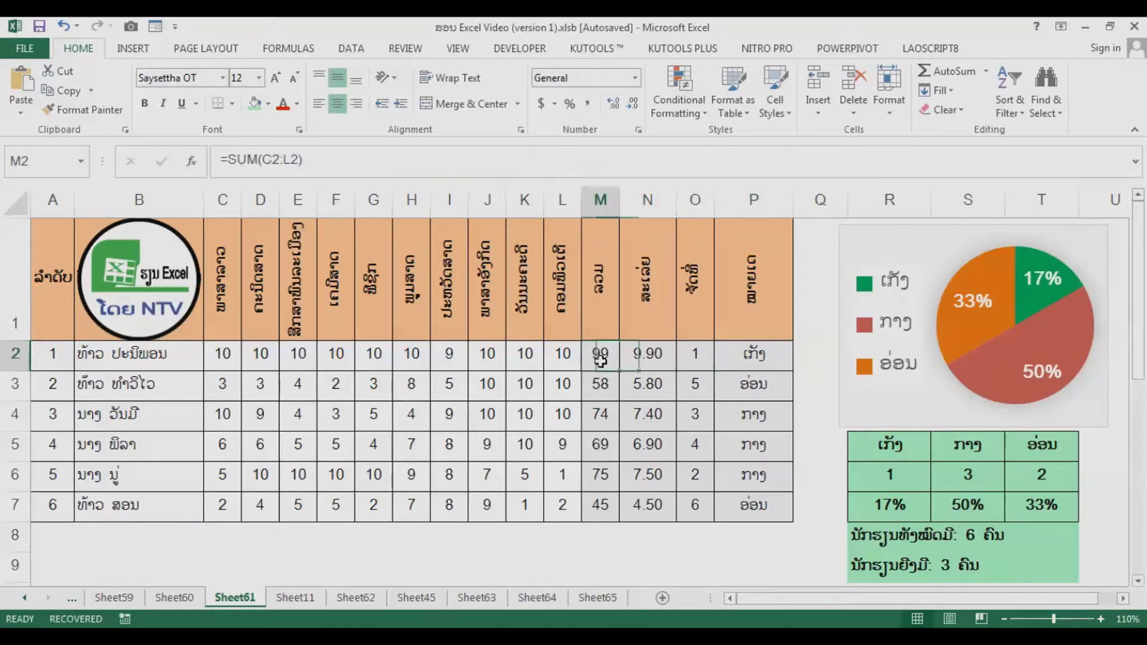
left_click(737, 360)
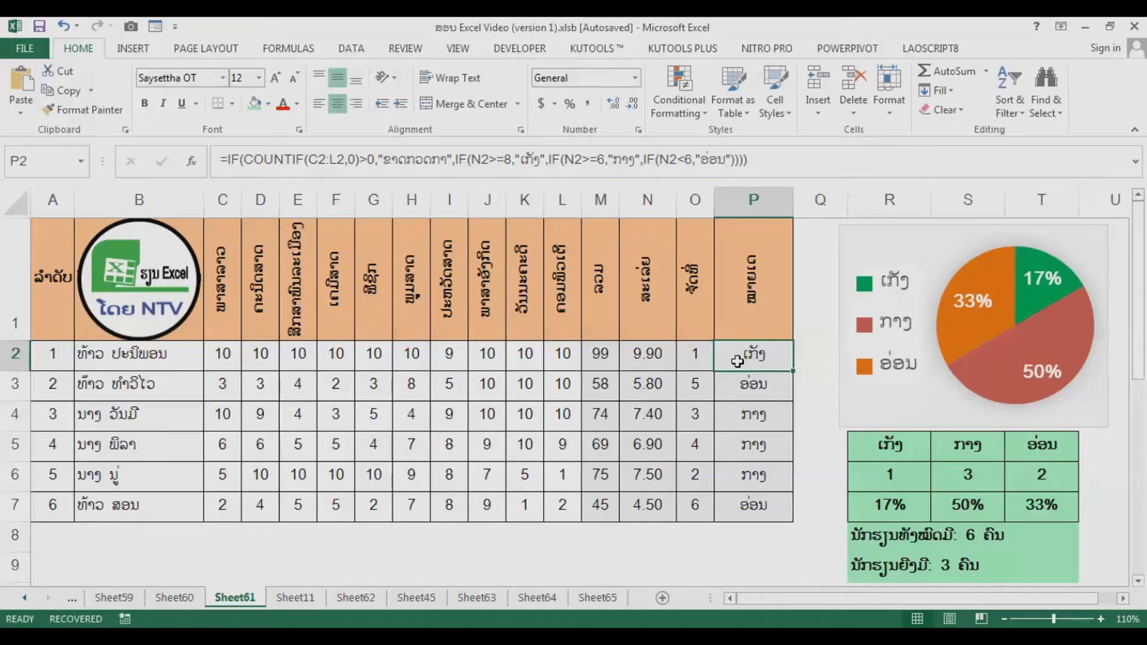
Clear the existing total, average, rank and grade formulas from the range M2:P7.
left_click(597, 354)
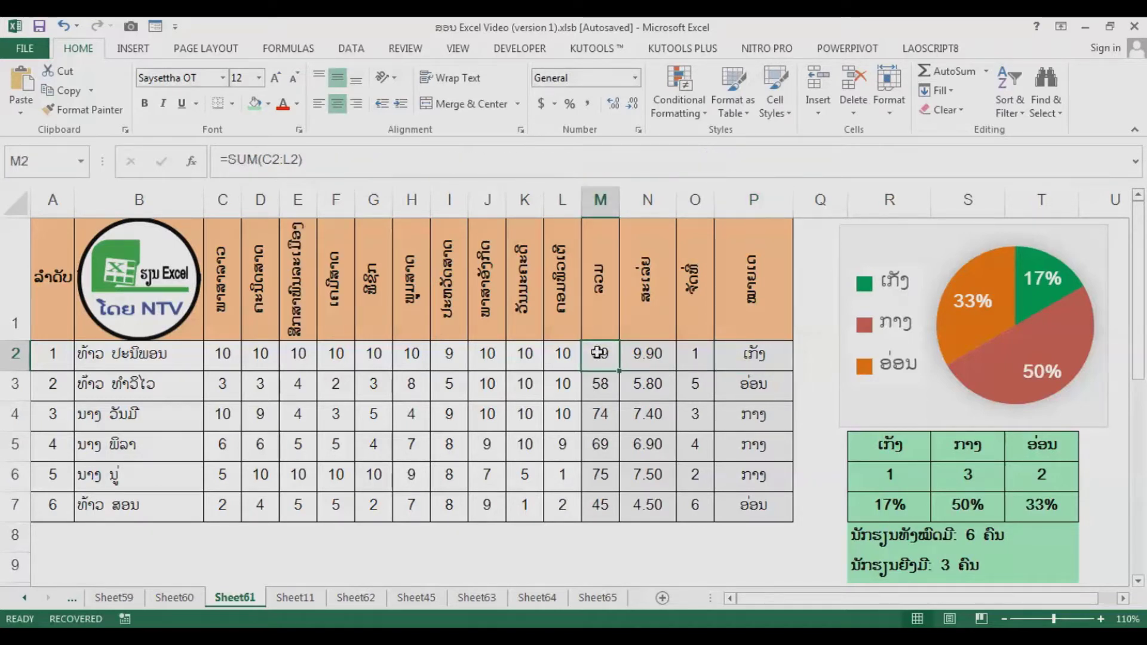
left_click_drag(626, 397, 756, 499)
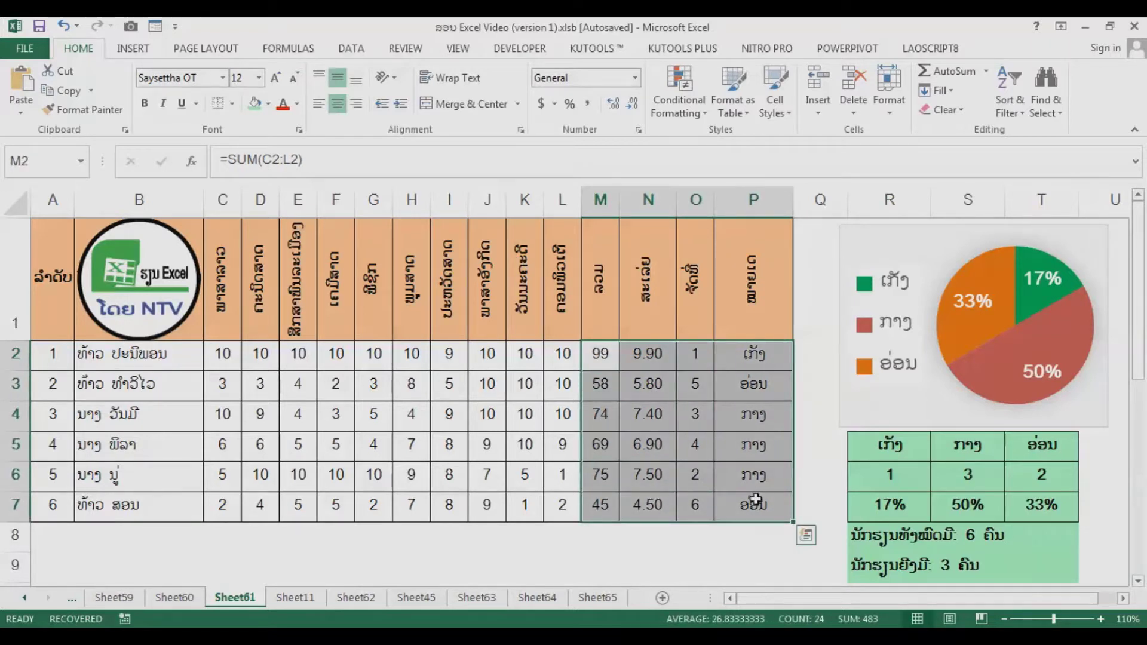
key("Delete")
Enter =SUM(C2:L2) in M2 to total the first student's scores and fill it down to M7.
left_click(603, 361)
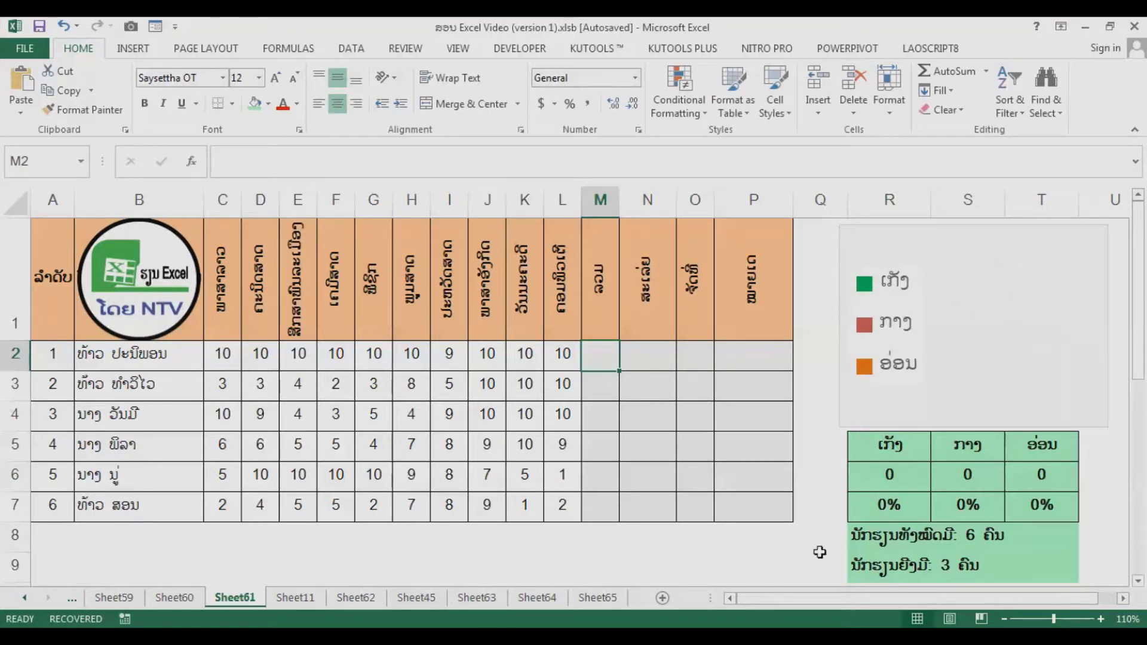
type("=sum")
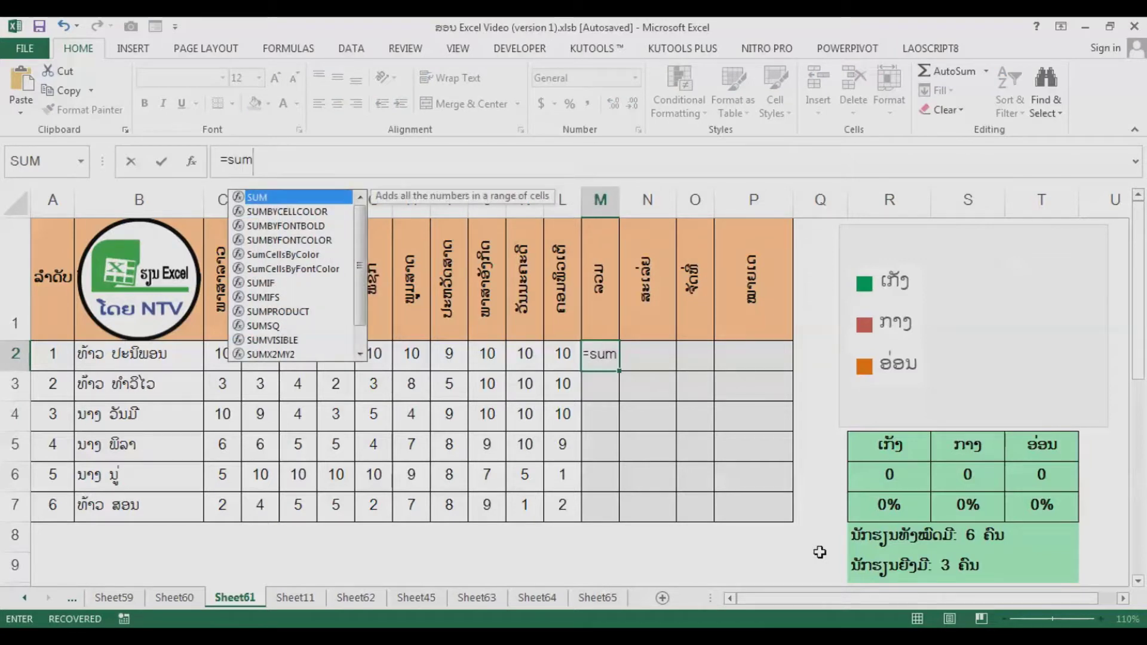
double_click(267, 198)
left_click(227, 354)
left_click_drag(227, 354, 545, 358)
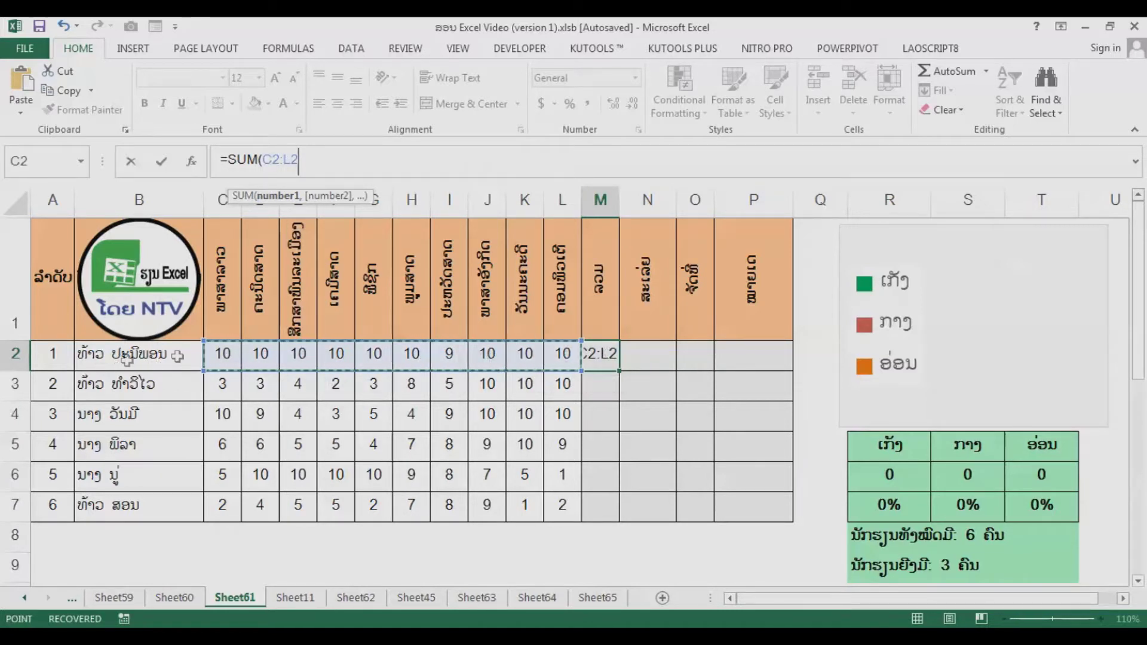
key("ctrl+Return")
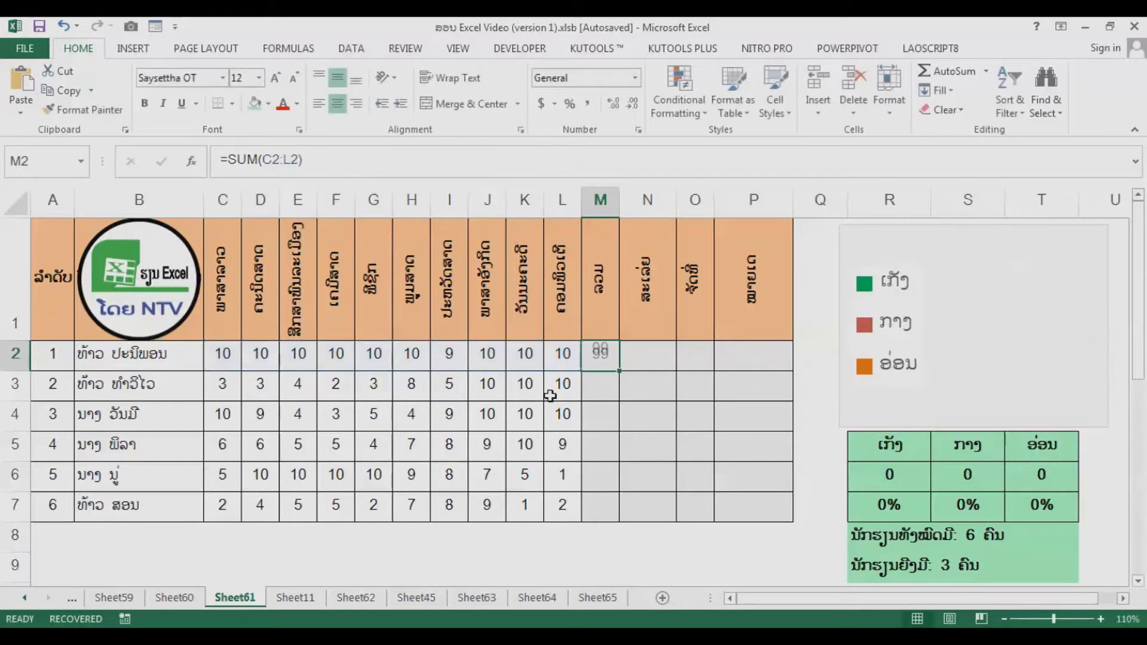
left_click_drag(619, 370, 616, 513)
Enter =AVERAGE(C2:L2) in N2 for the first student's average score and fill it down to N7.
left_click(653, 358)
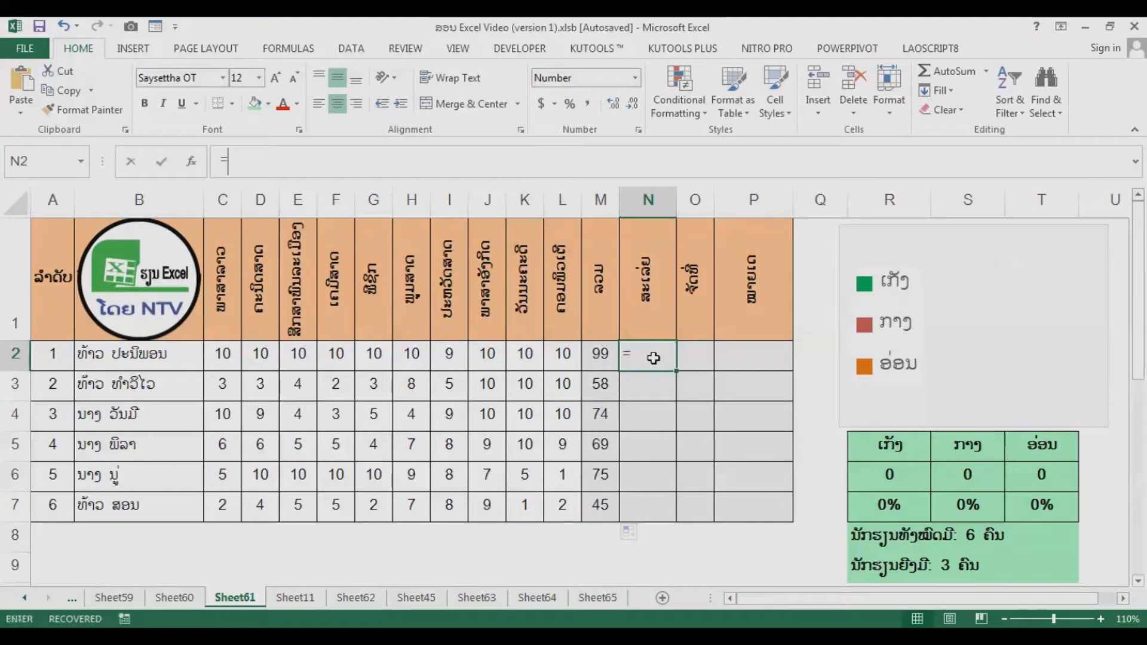
type("=av")
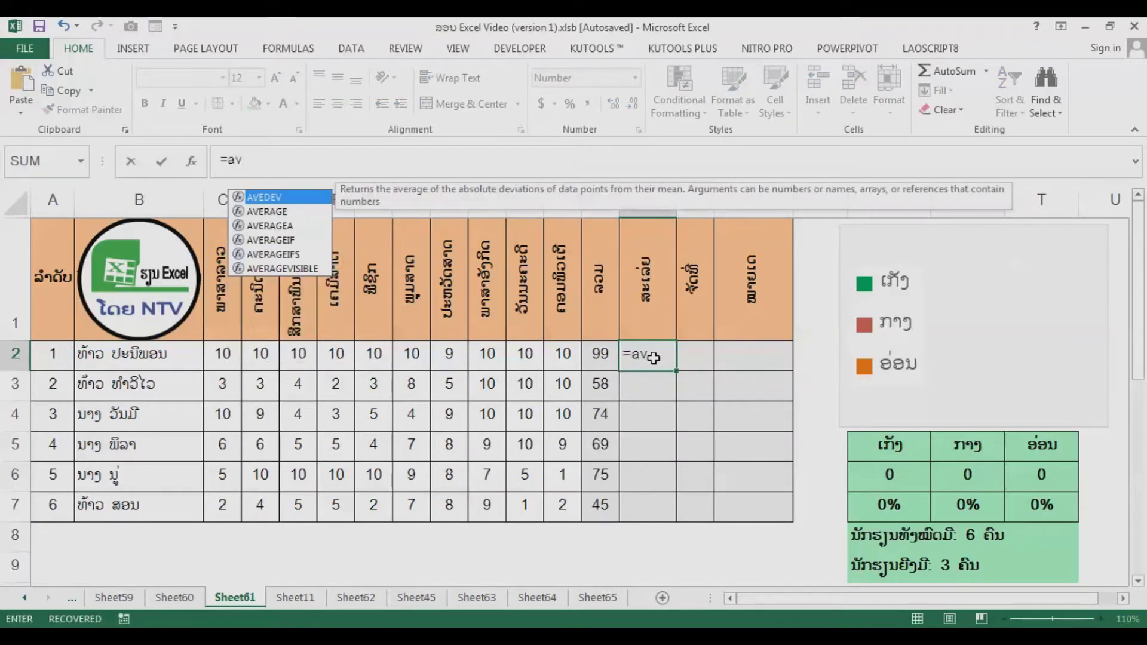
key("Down")
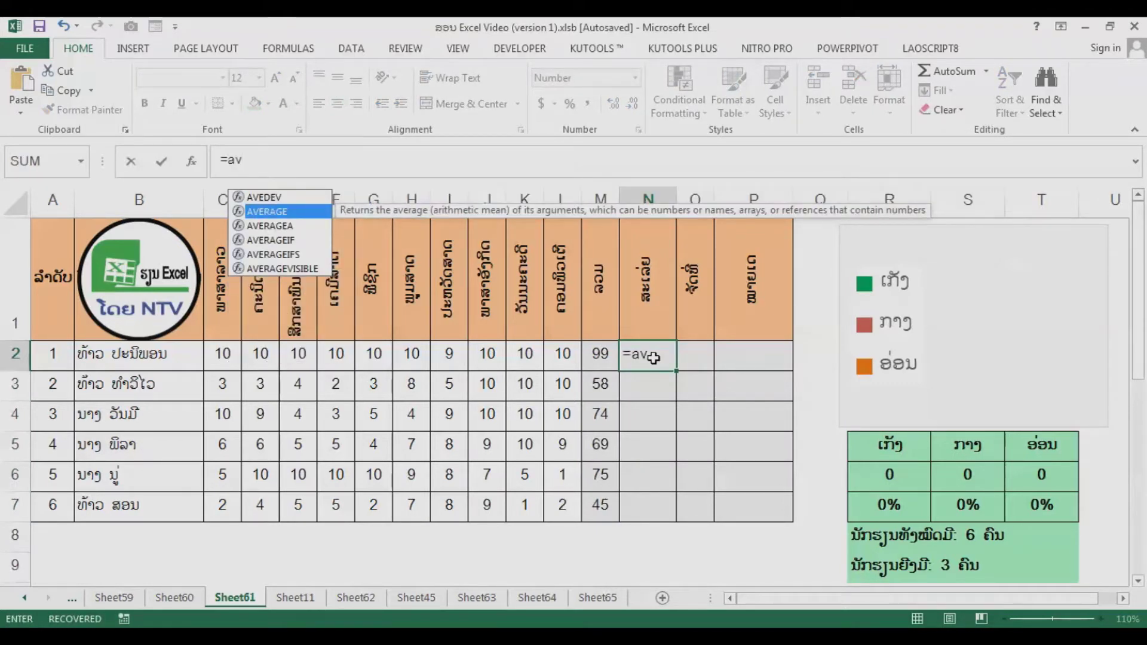
key("Tab")
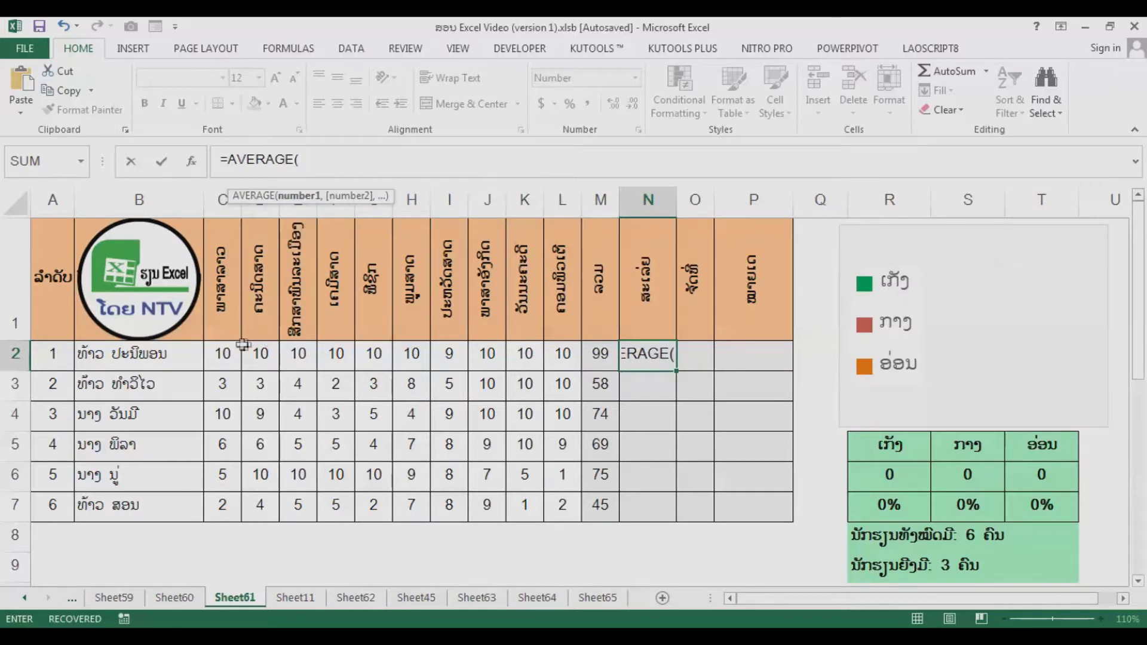
left_click_drag(221, 354, 559, 355)
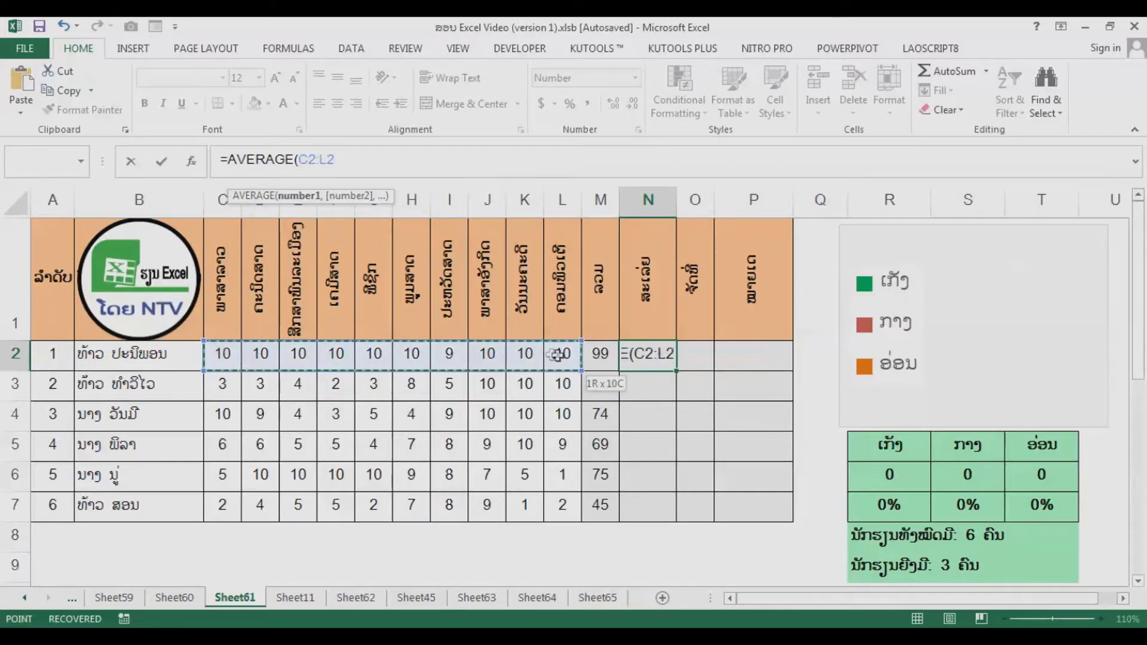
key("Return")
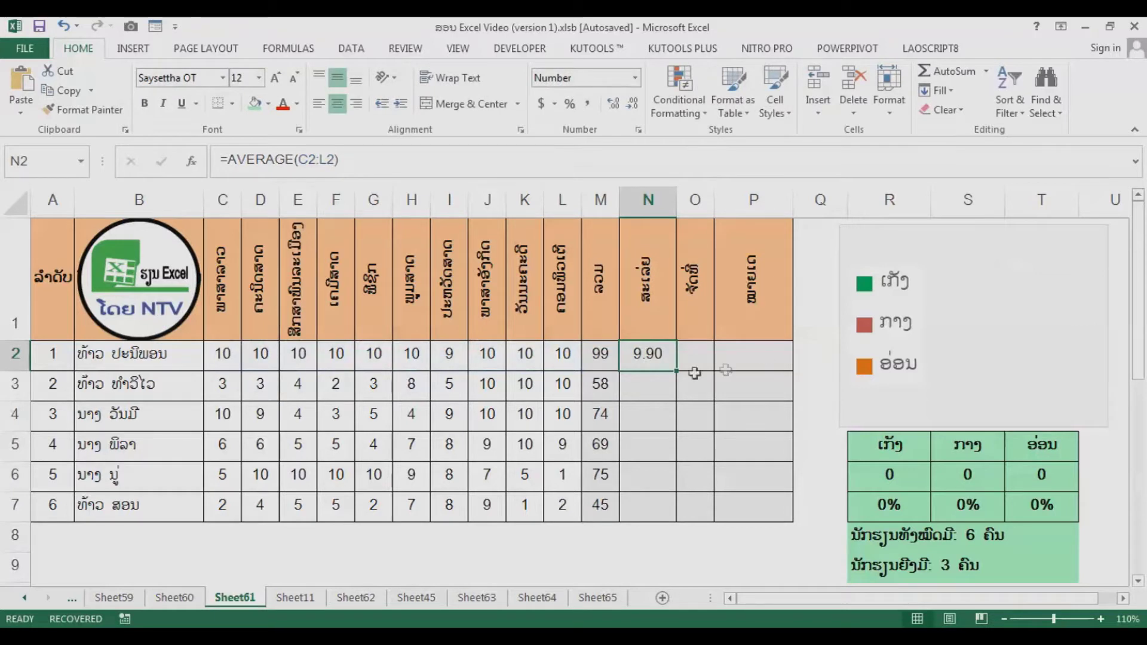
left_click_drag(676, 371, 675, 509)
Start a RANK formula in O2 with the average in N2 as the number to rank.
left_click(702, 352)
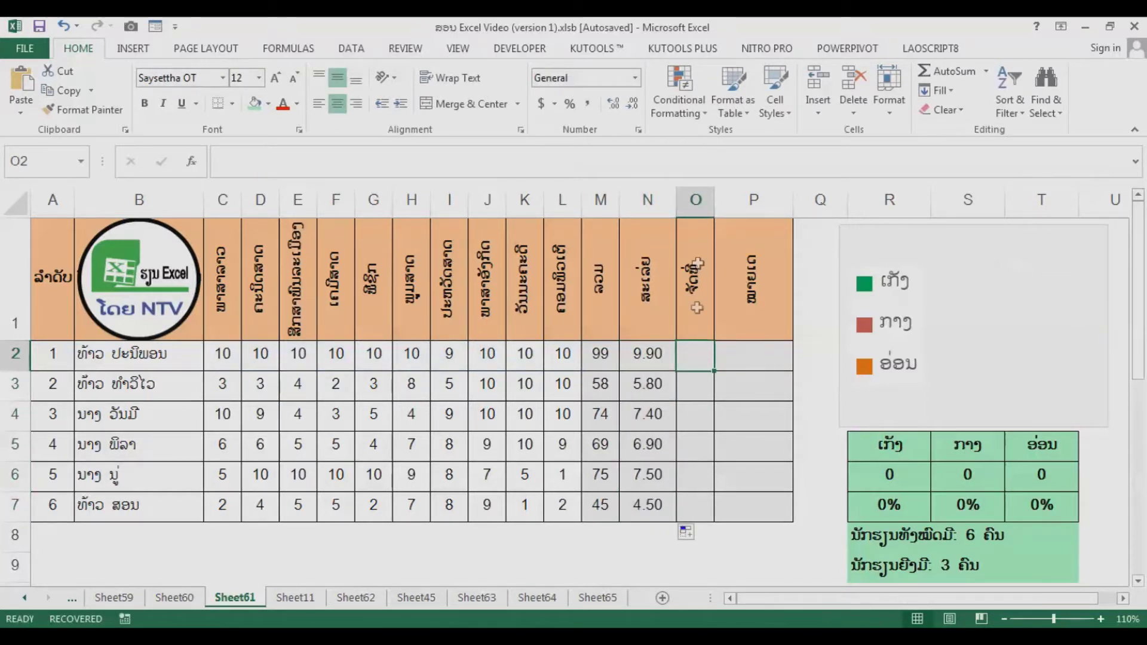
type("=")
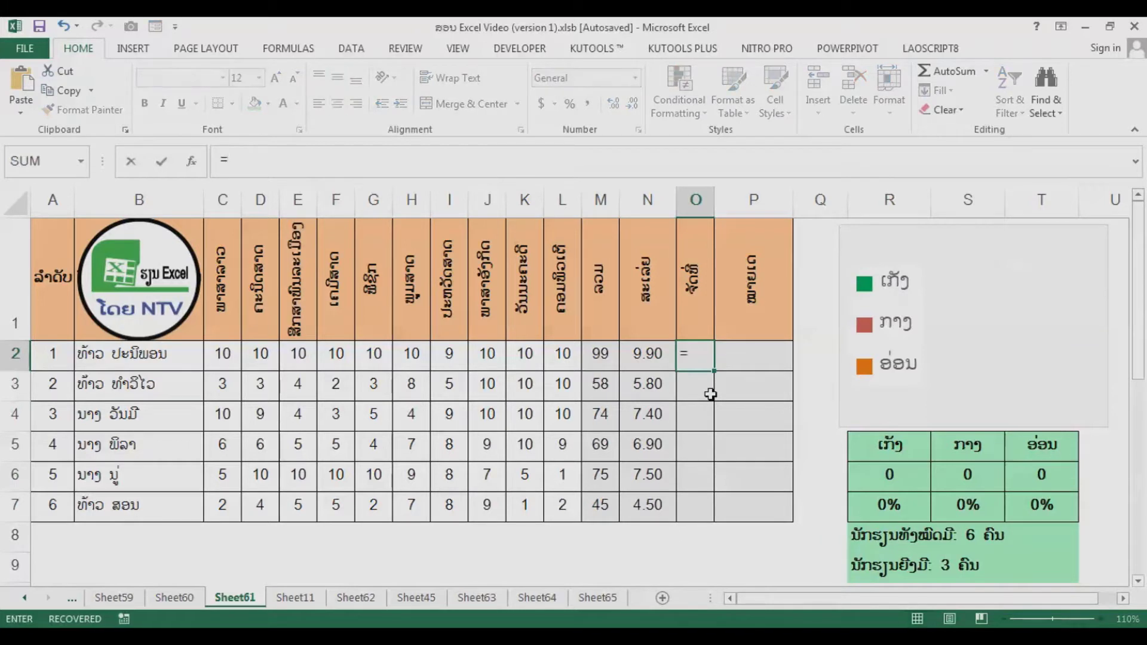
type("ran")
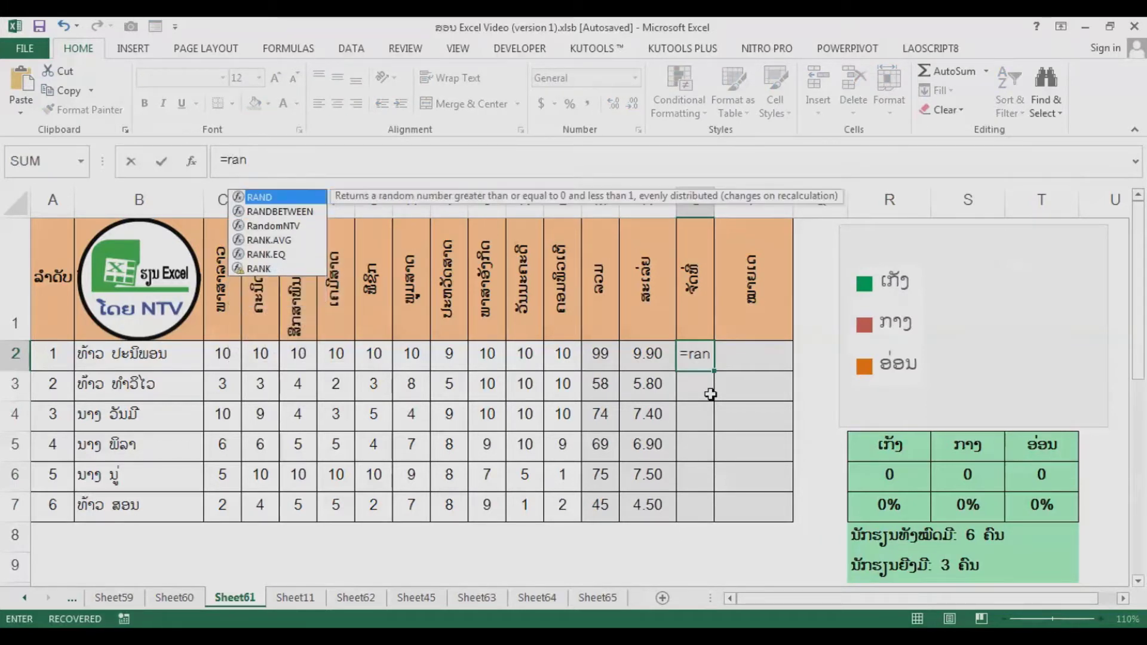
key("Down")
key("Down")
key("Down")
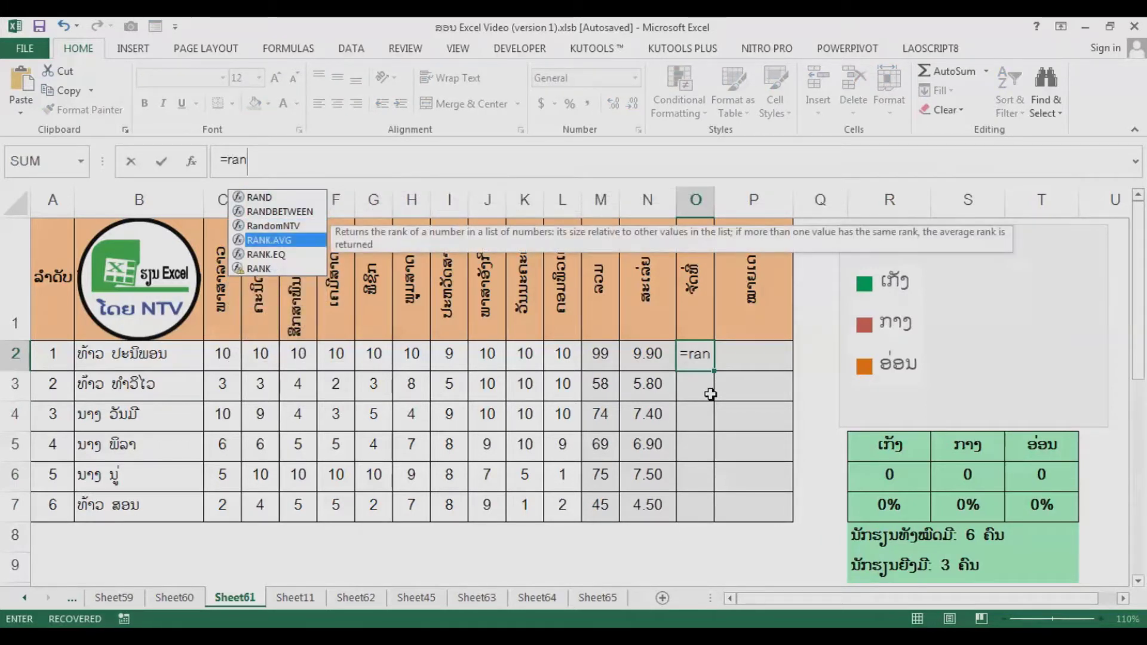
key("Down")
key("Down")
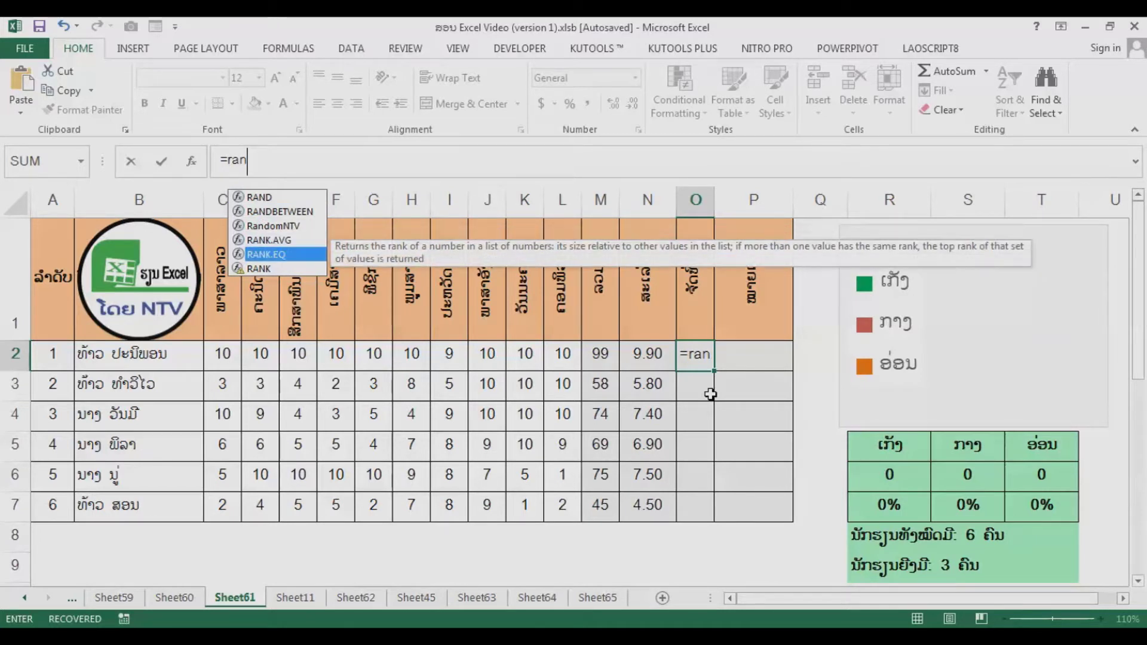
key("Tab")
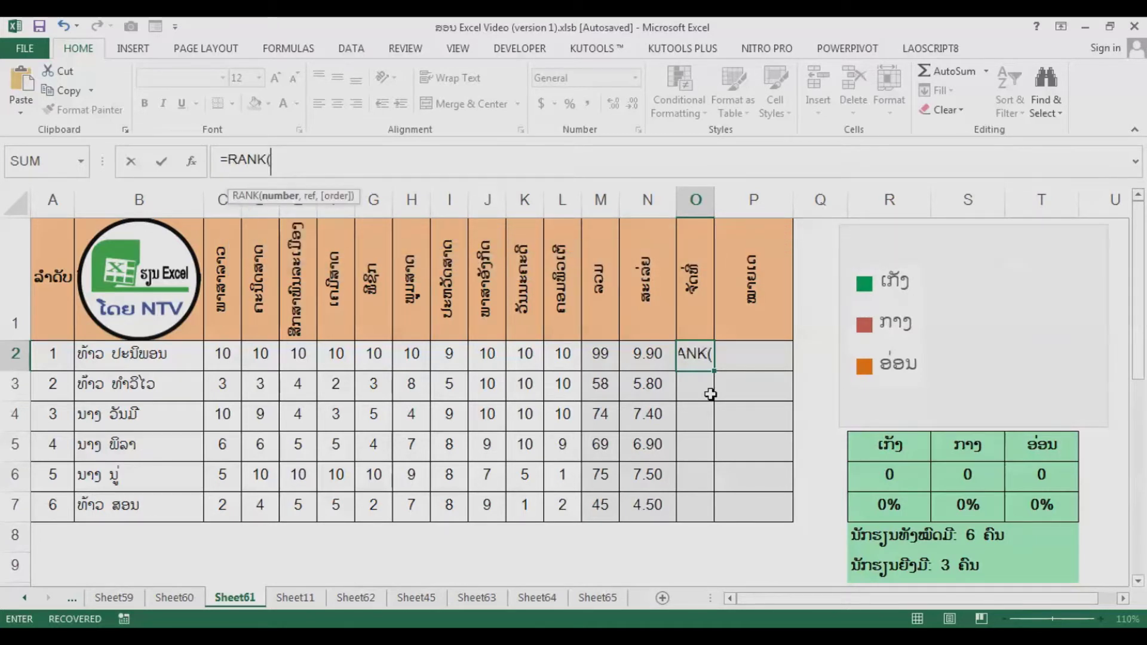
left_click(656, 357)
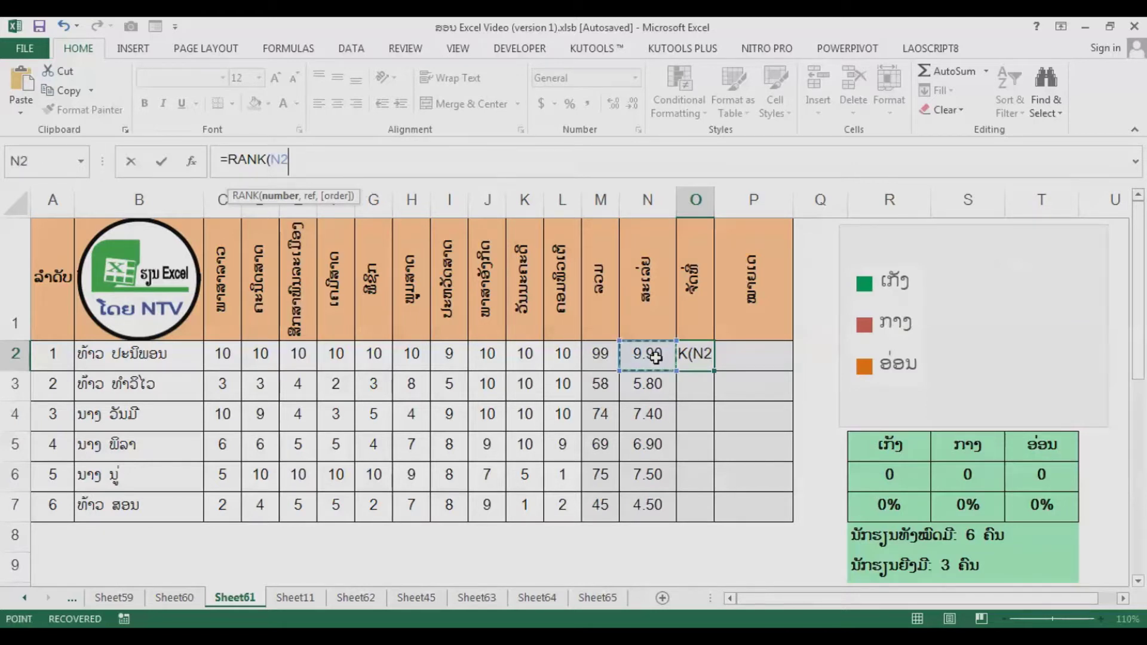
type(",")
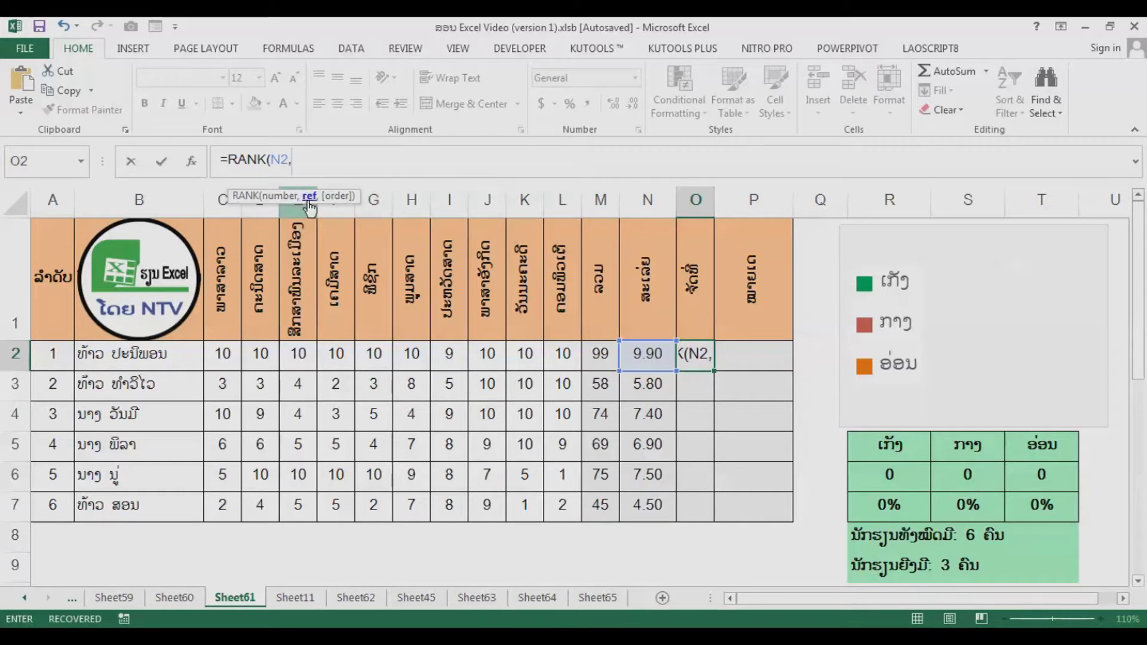
Complete the RANK formula with the absolute reference range $N$2:$N$7 and fill it from O2 down to O7.
left_click(660, 354)
left_click_drag(660, 354, 657, 502)
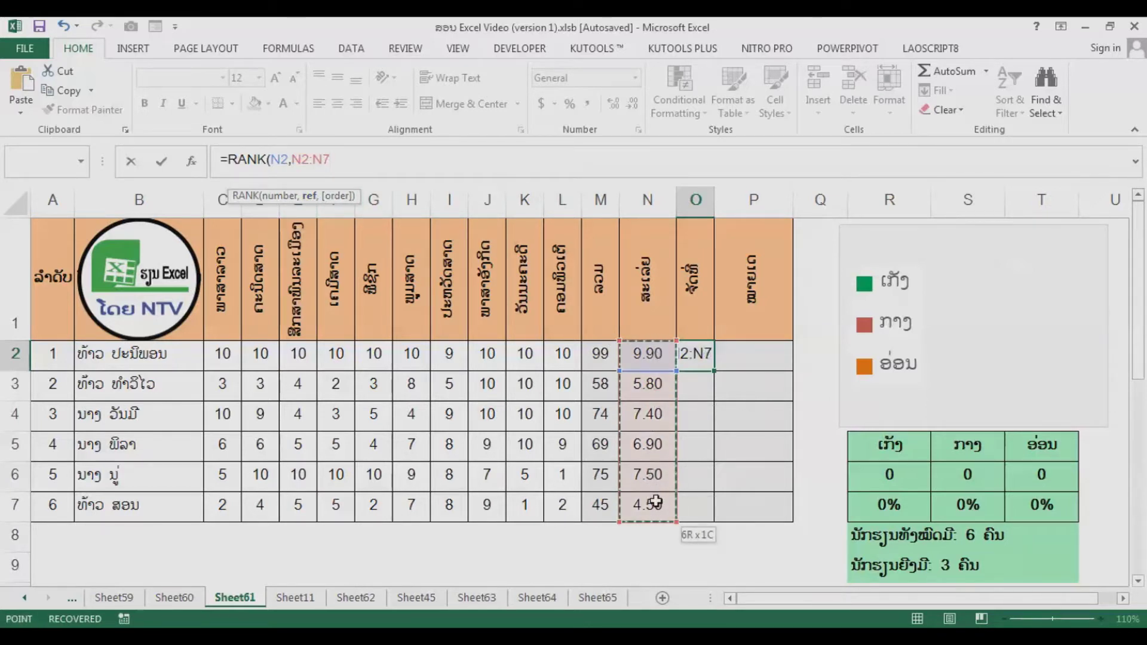
key("F4")
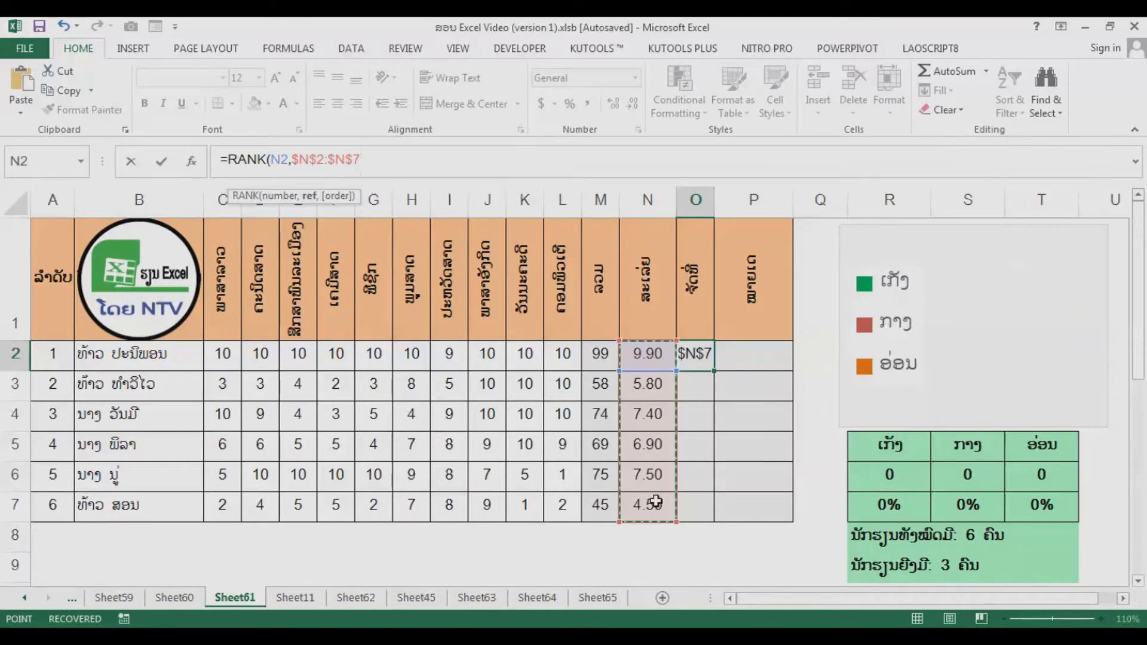
type(")")
key("ctrl+Return")
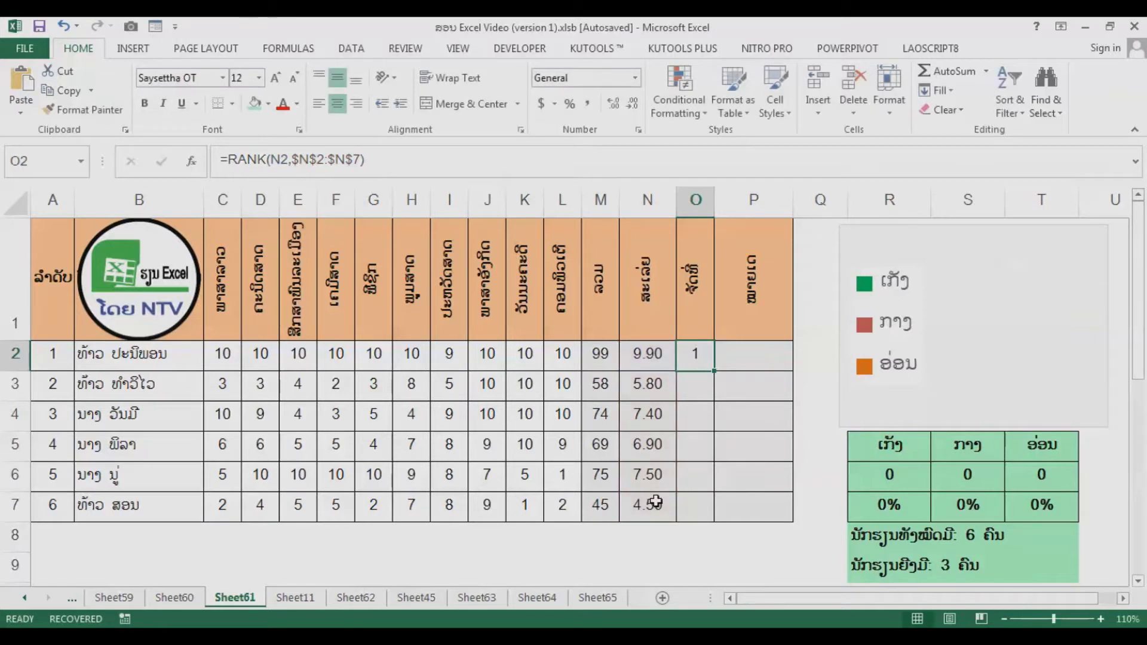
left_click_drag(715, 373, 713, 517)
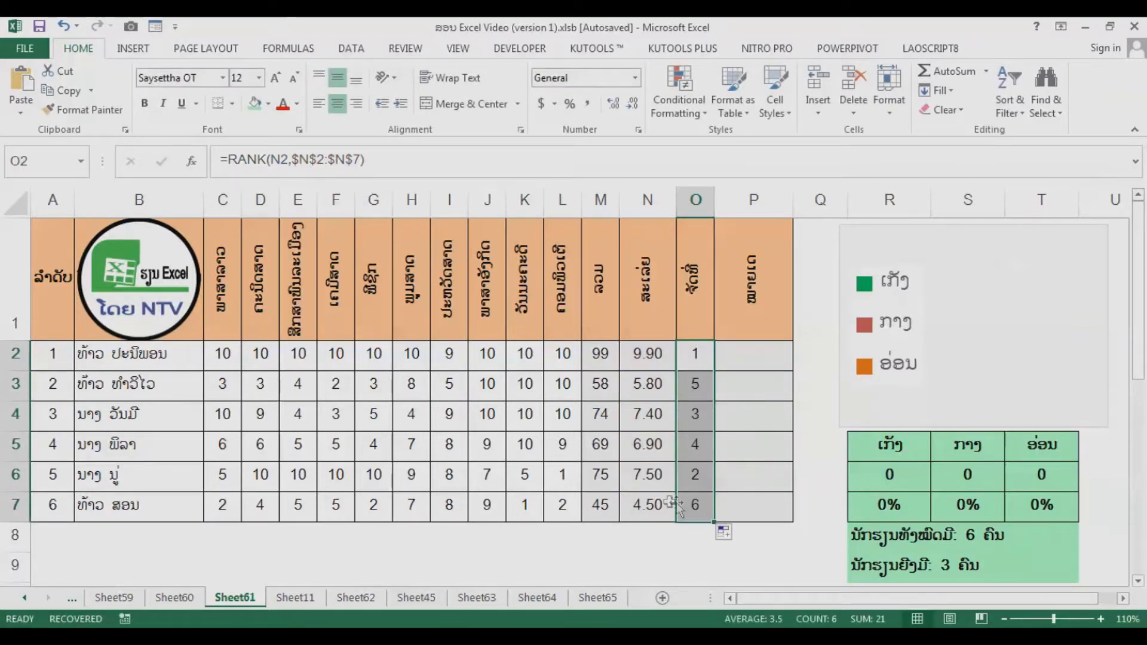
Start an IF formula in P2 that tests whether the first student's average in N2 is at least 8 (N2>=8).
left_click(757, 358)
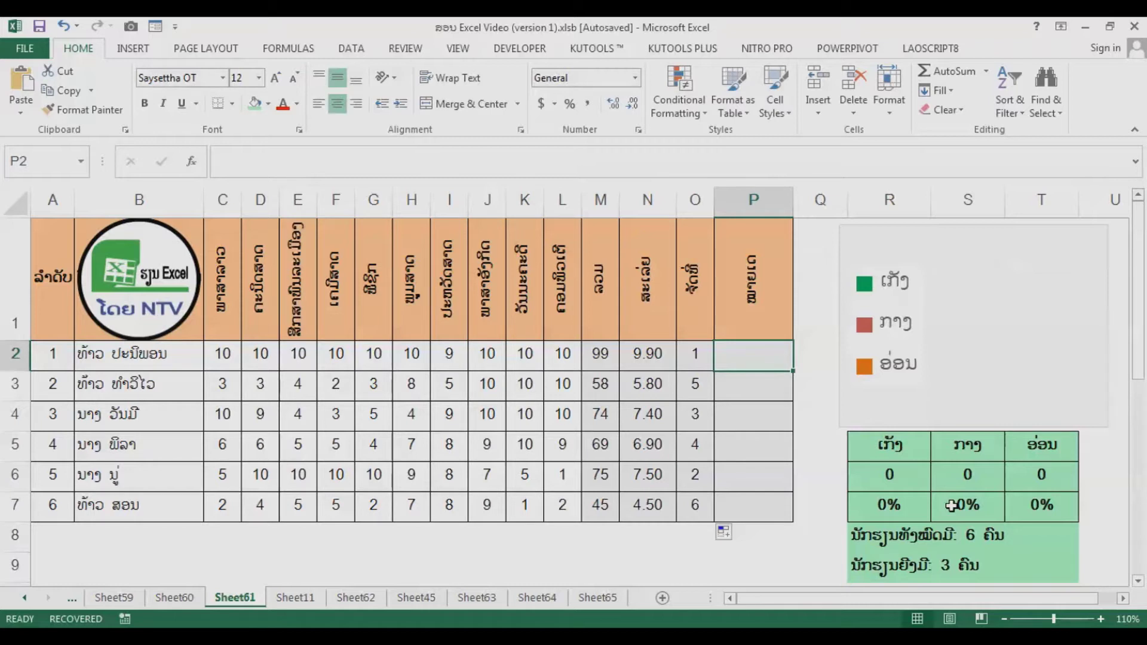
type("=if")
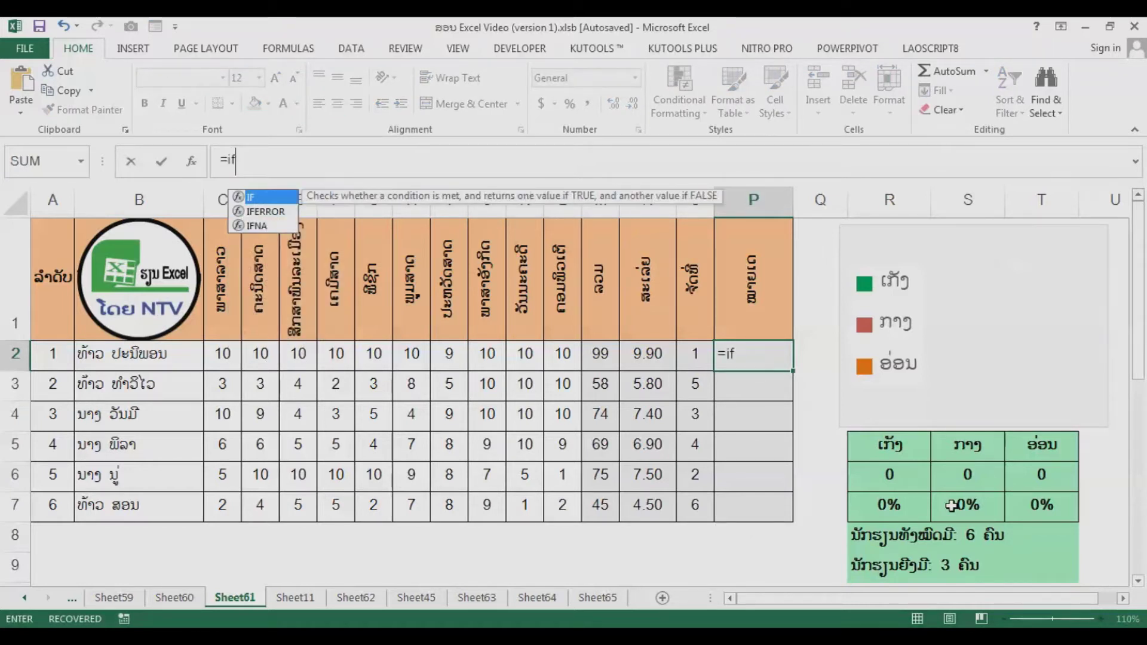
key("Tab")
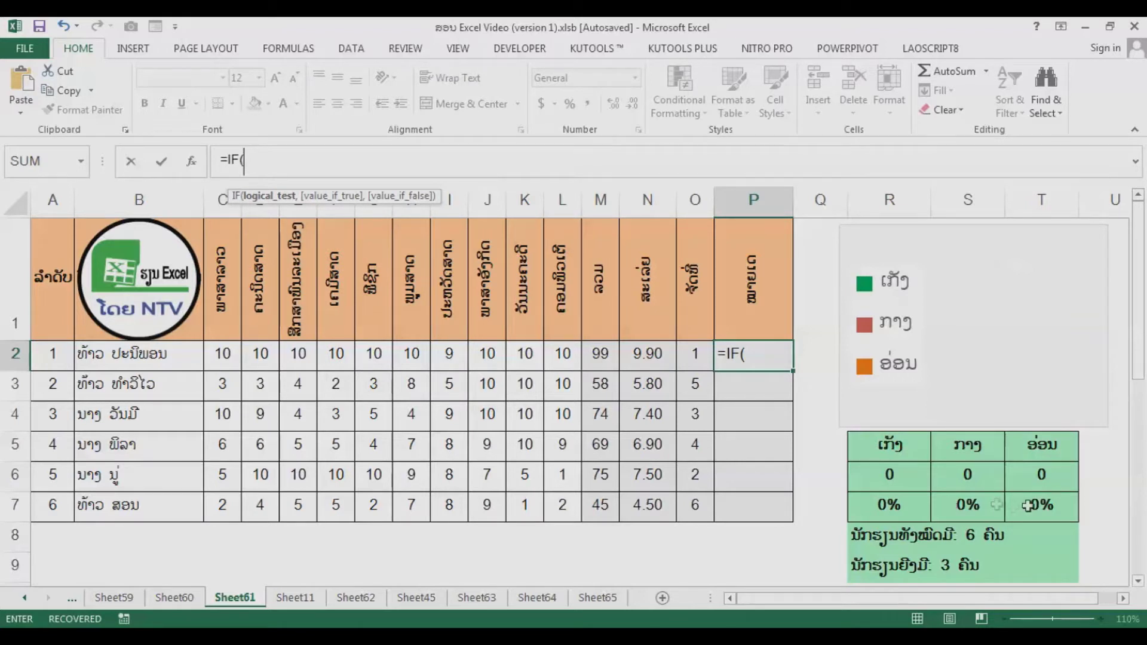
left_click(664, 362)
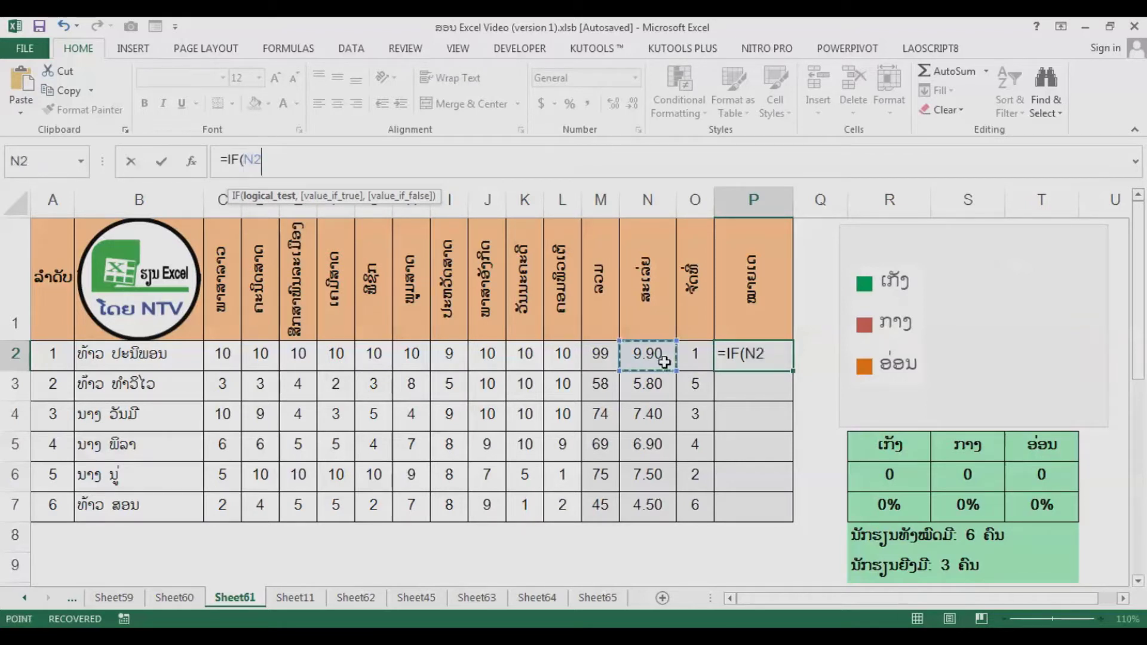
type(">")
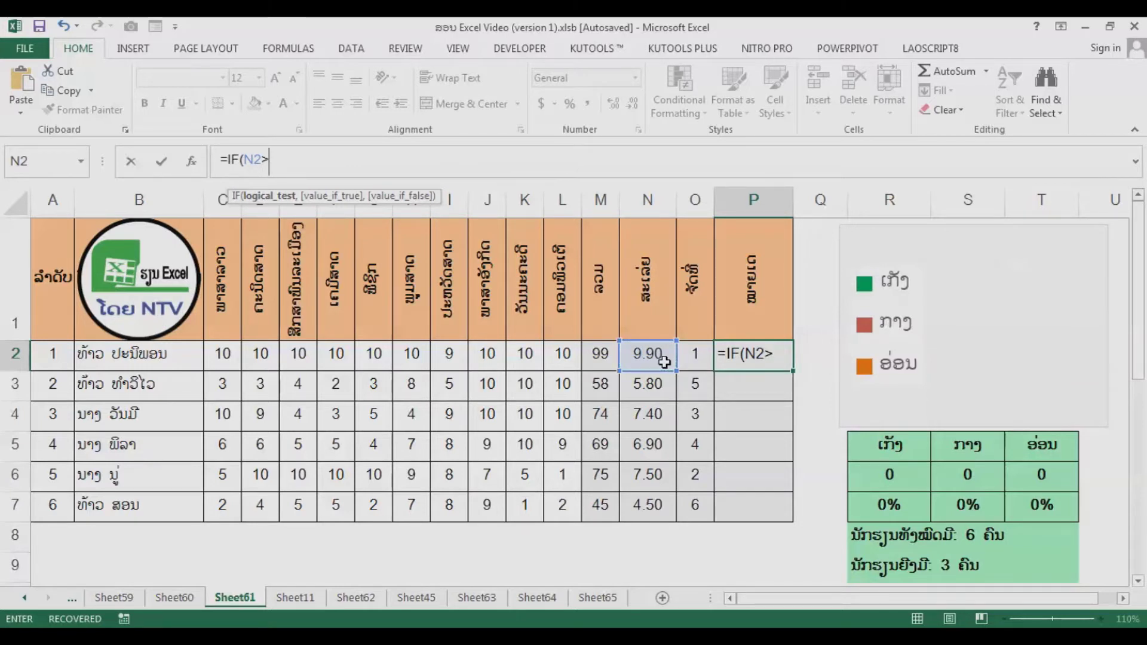
type("8")
key("BackSpace")
type("=8")
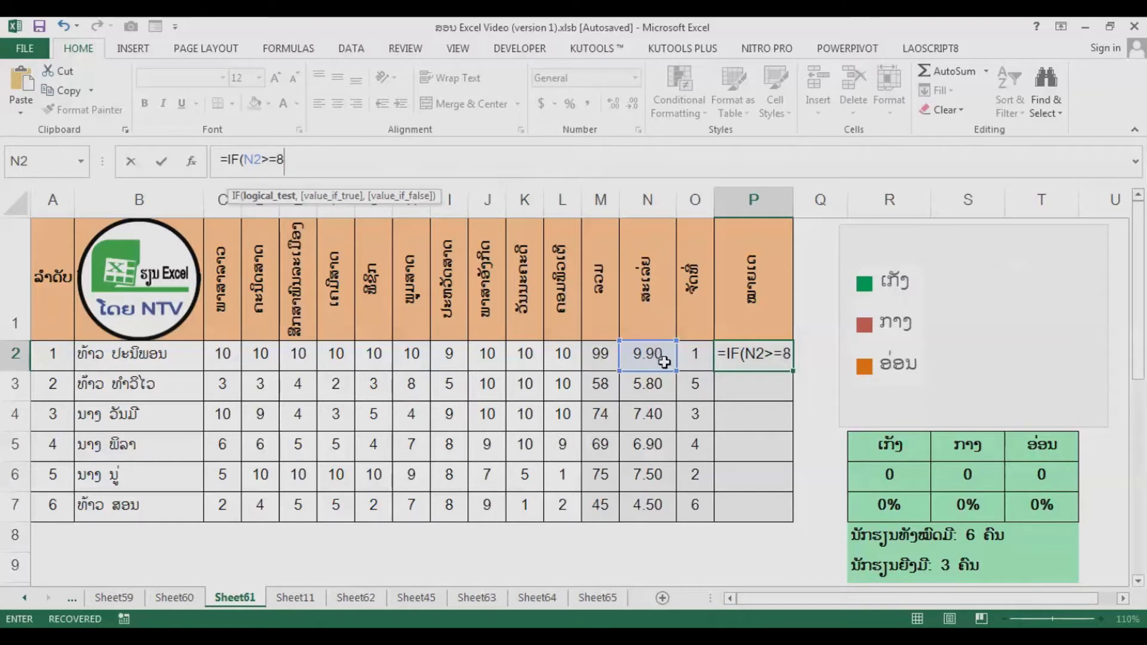
type(",")
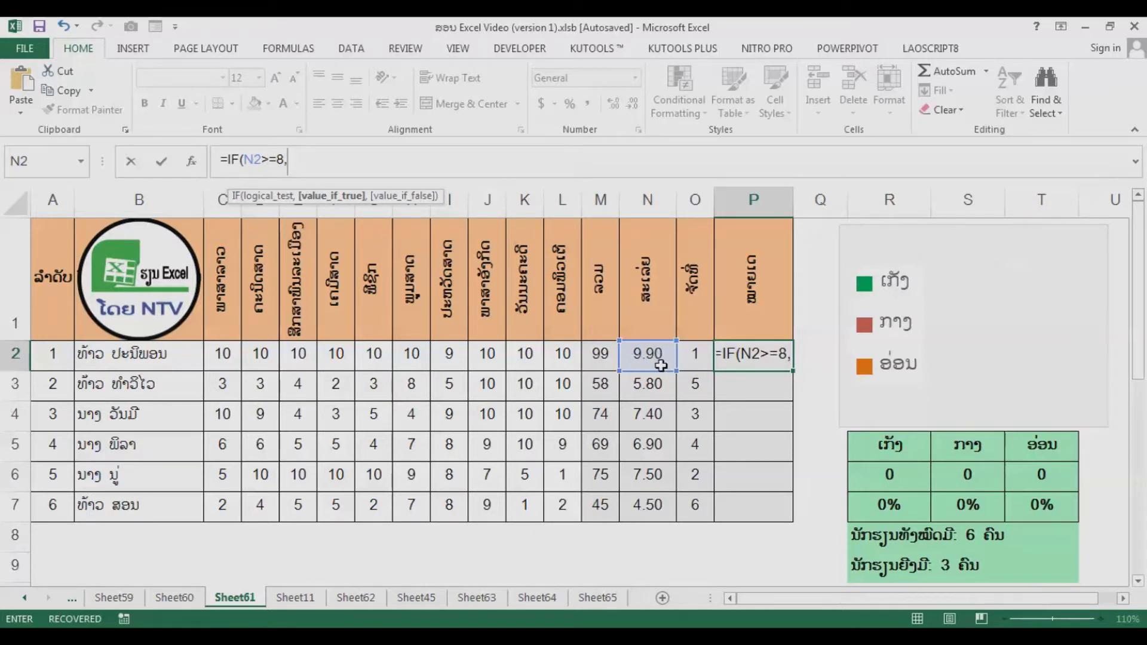
type("\"gda")
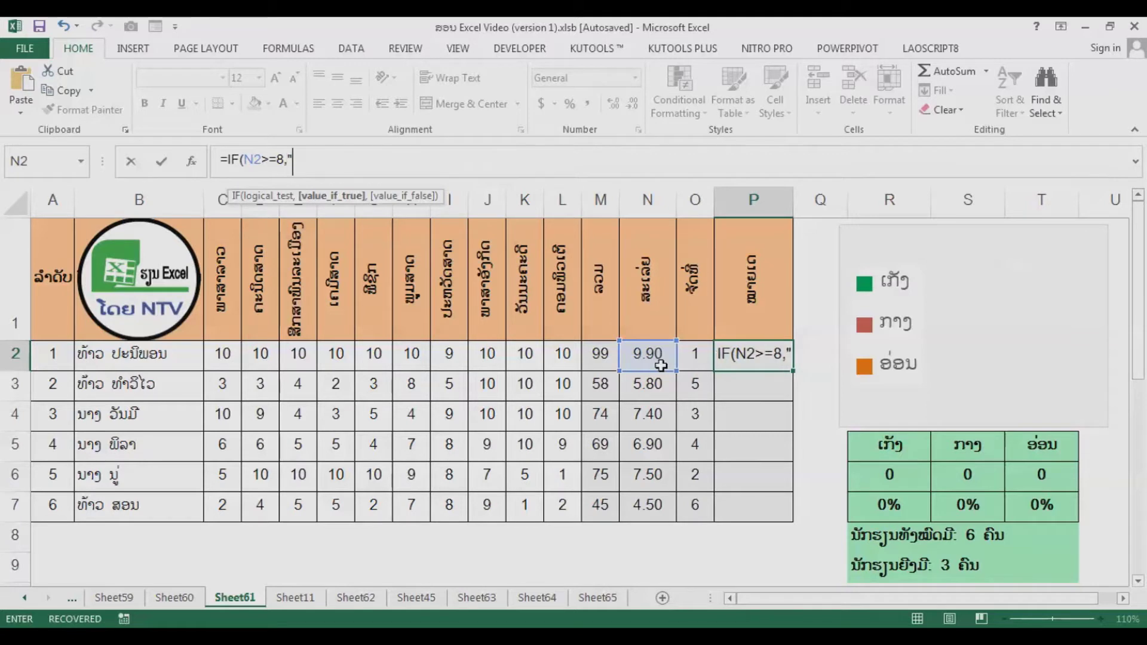
key("BackSpace")
key("BackSpace")
key("BackSpace")
key("BackSpace")
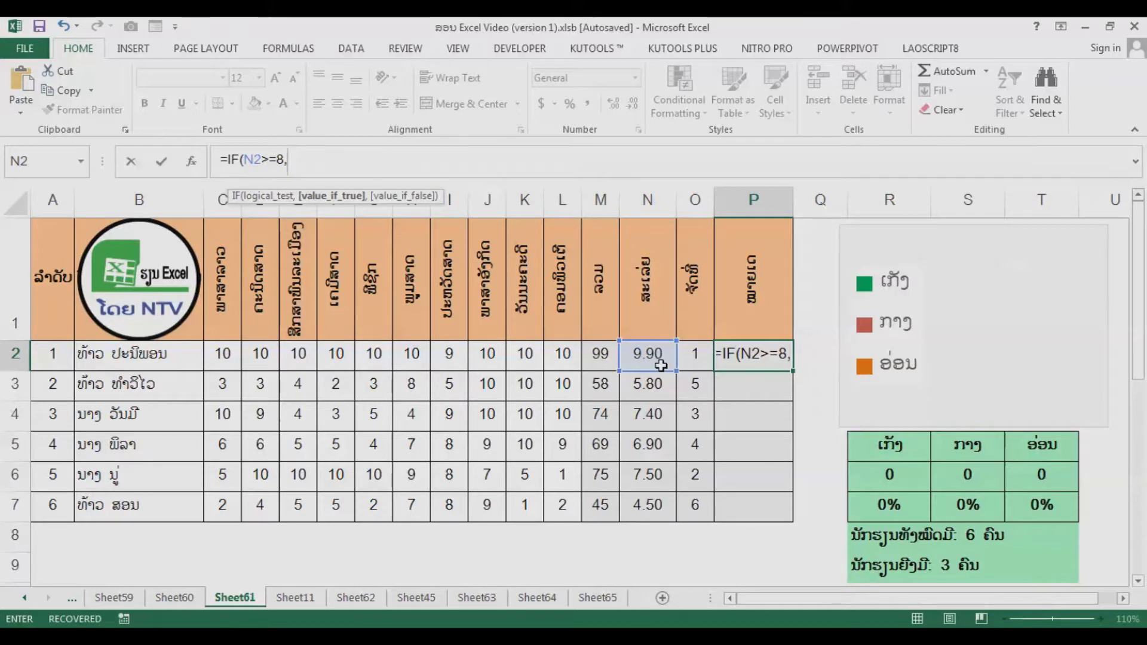
Set "ເກັ່ງ" as the IF formula's result when the average is at least 8.
type("\"")
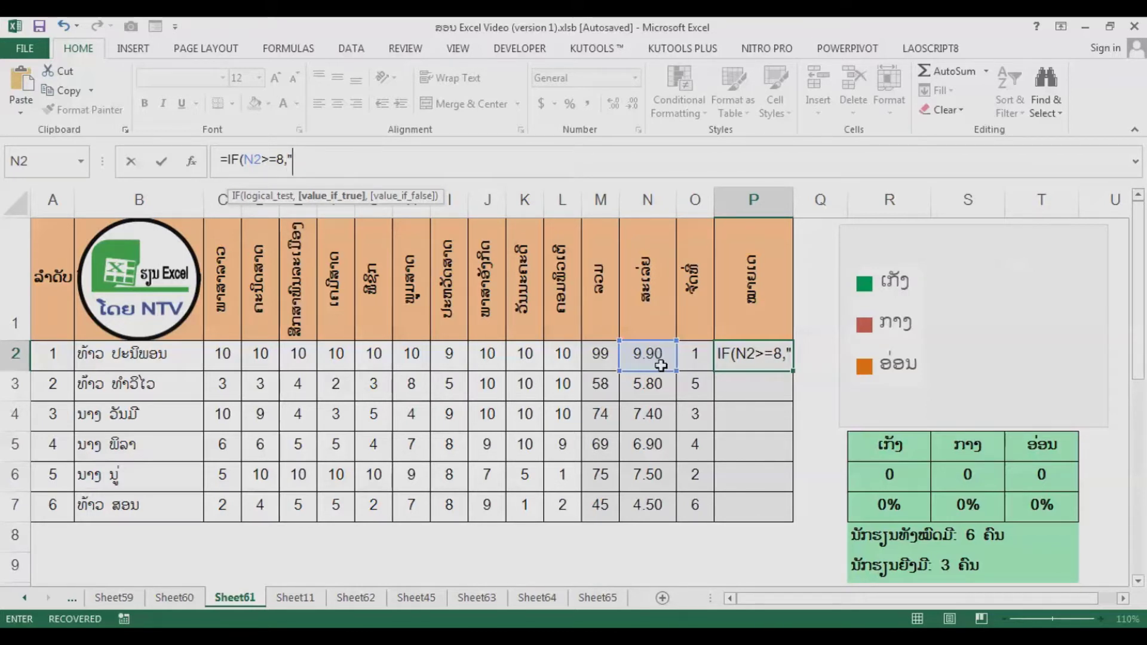
type("ເກັ່ງ")
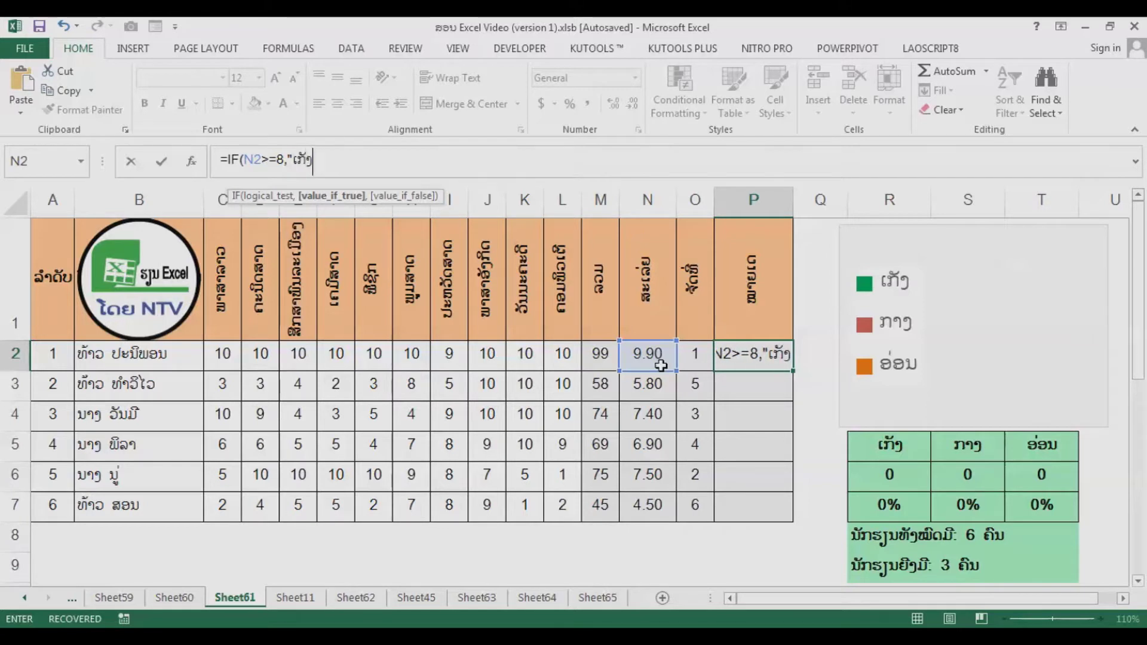
type("\"")
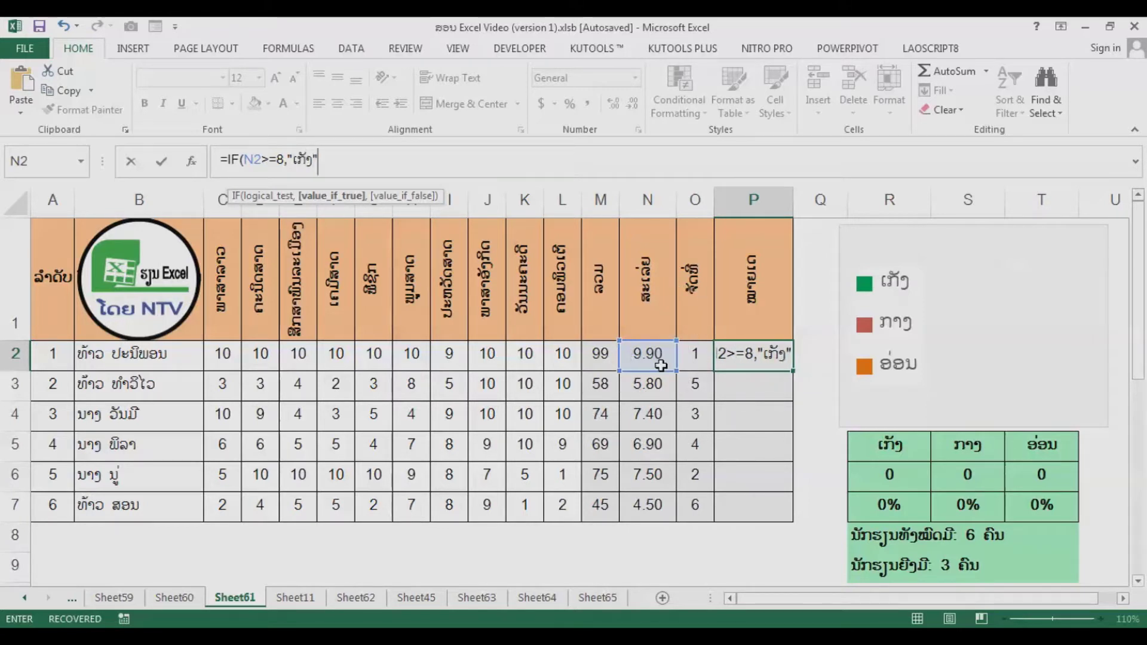
type(",")
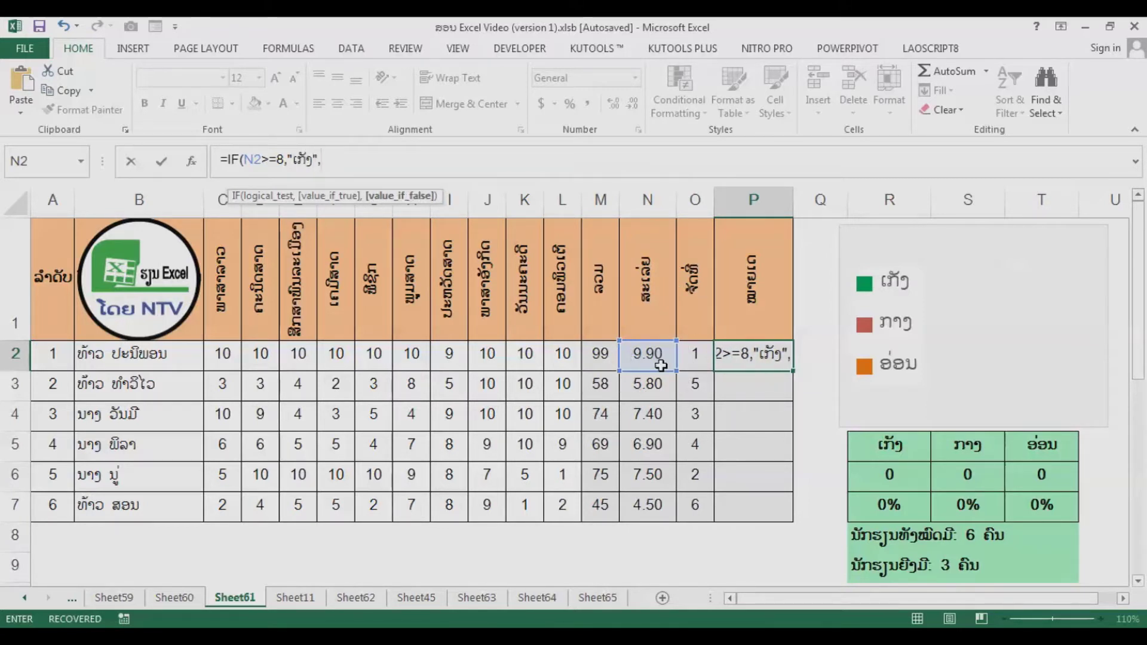
Nest a second IF in the P2 formula that returns "ປານກາງ" when N2>=6.
type("IF(")
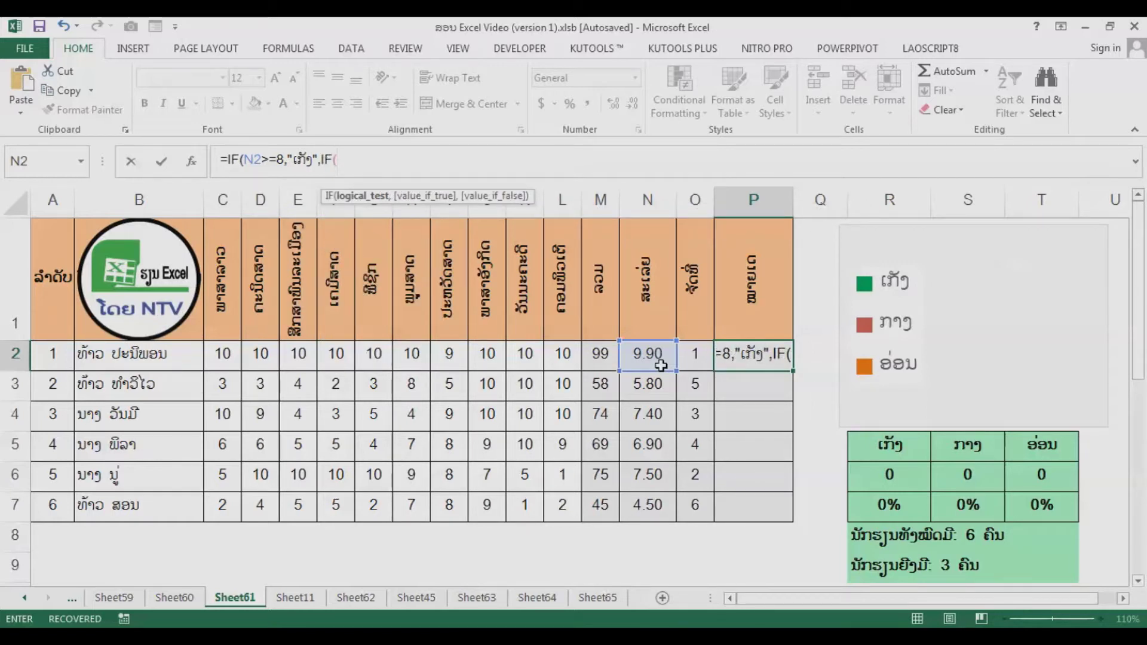
left_click(660, 366)
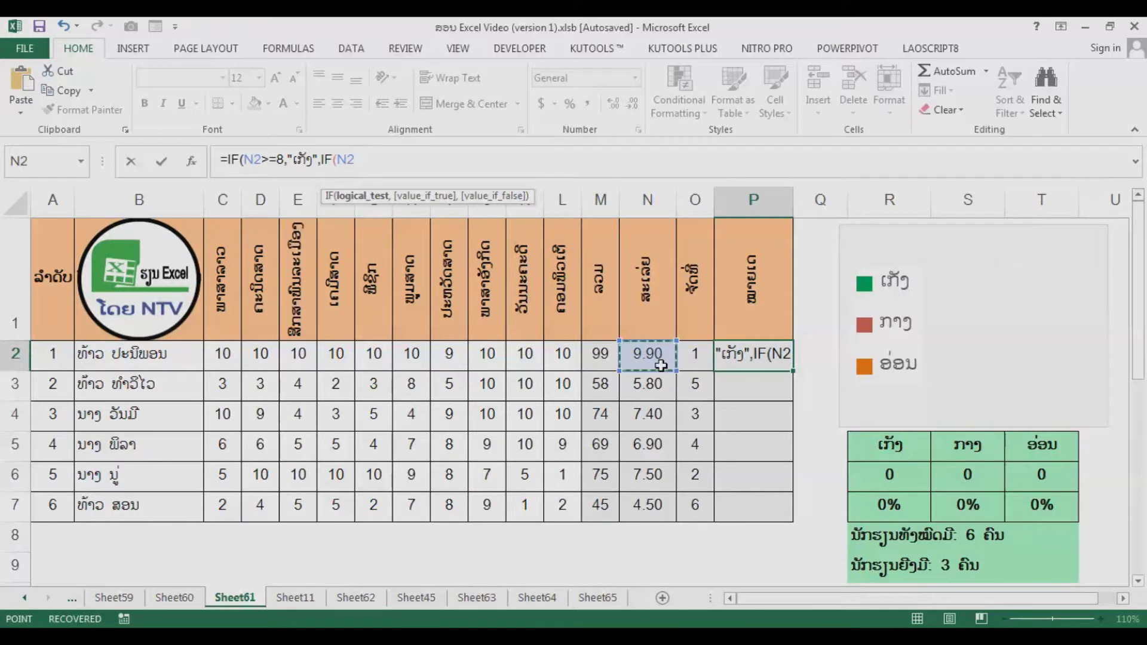
type(">=")
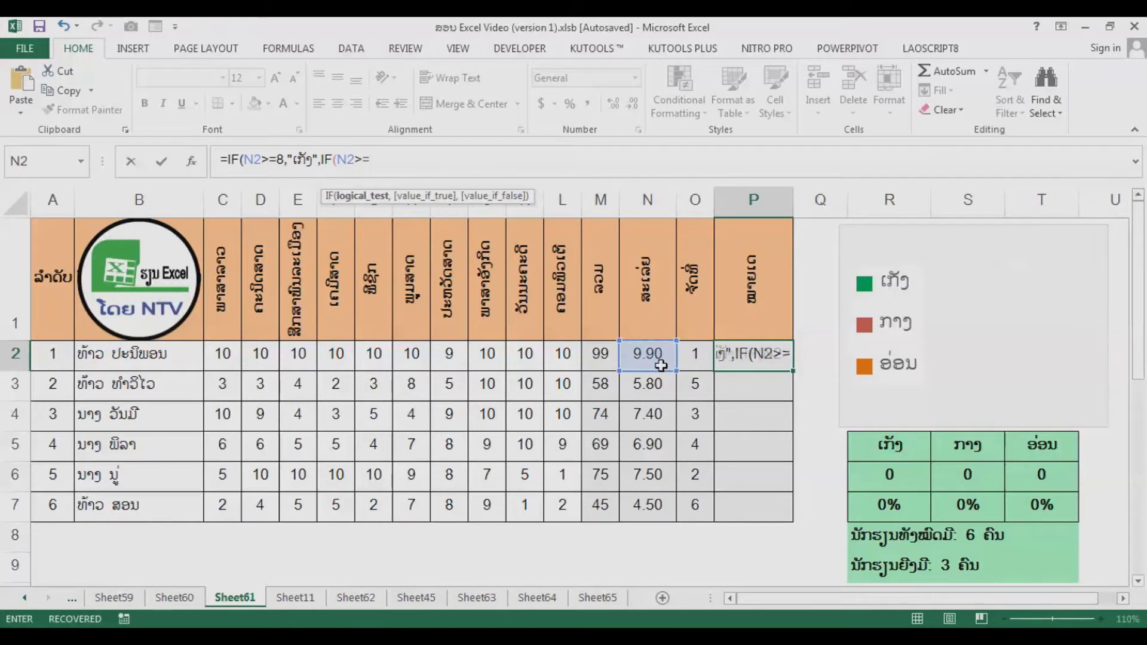
type("6")
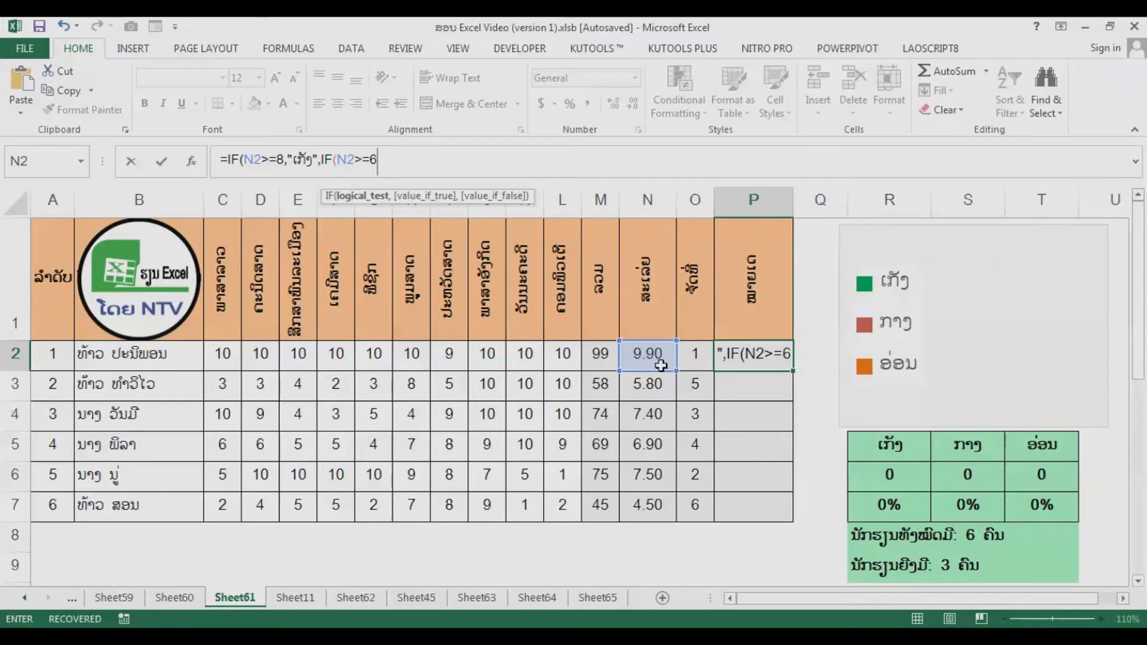
type(",")
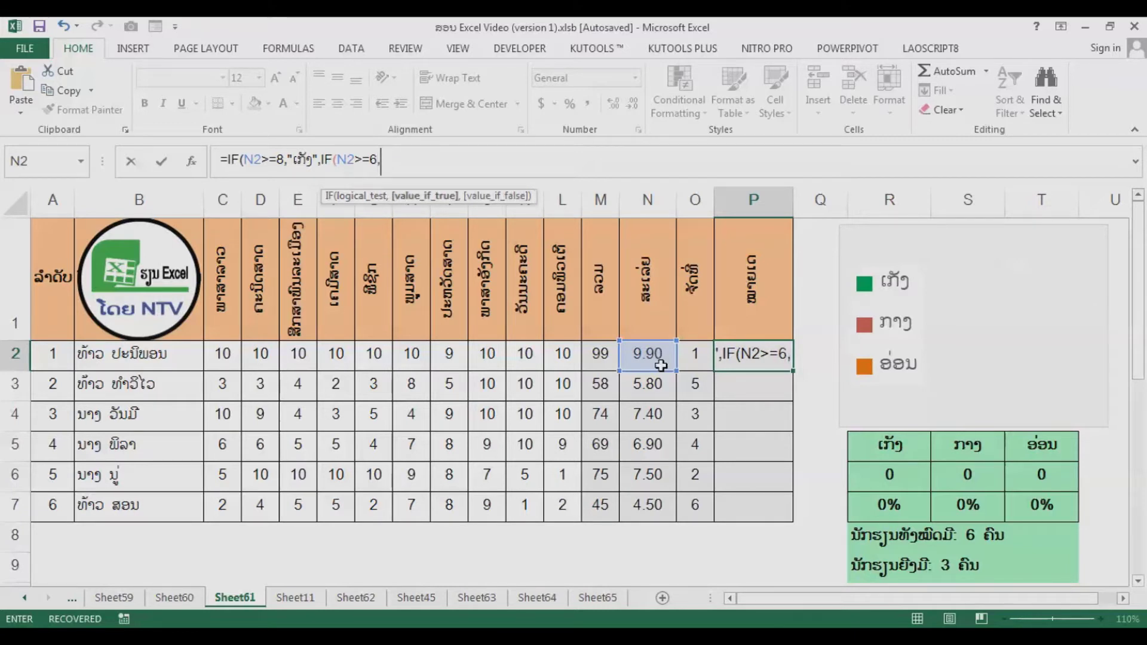
type("\"")
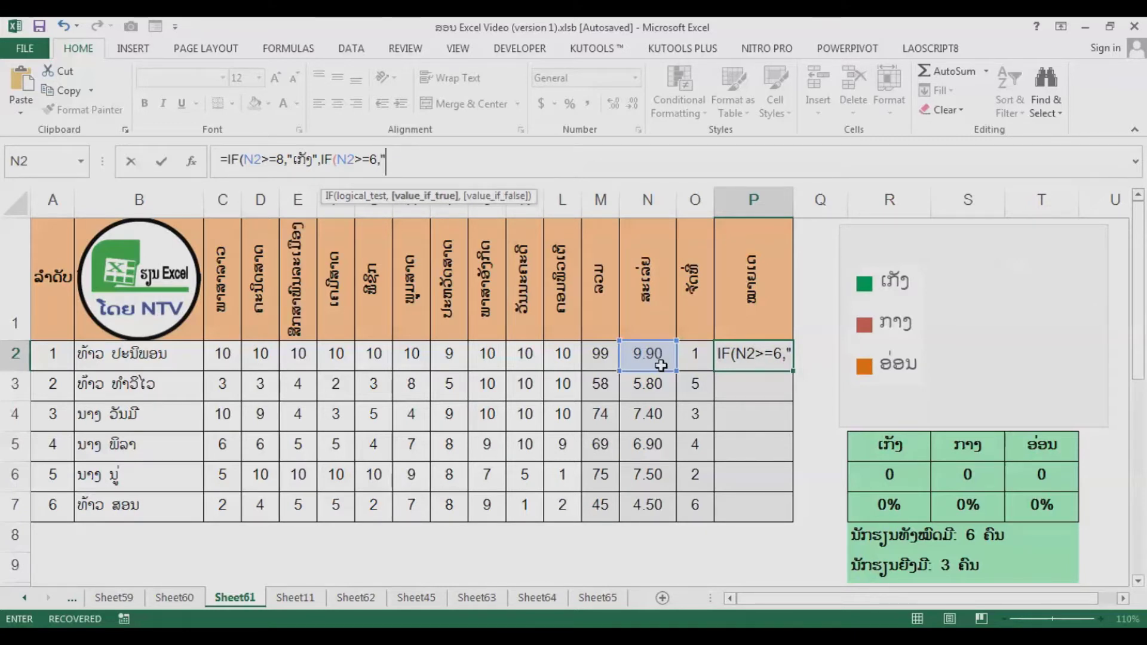
type("ປານກ")
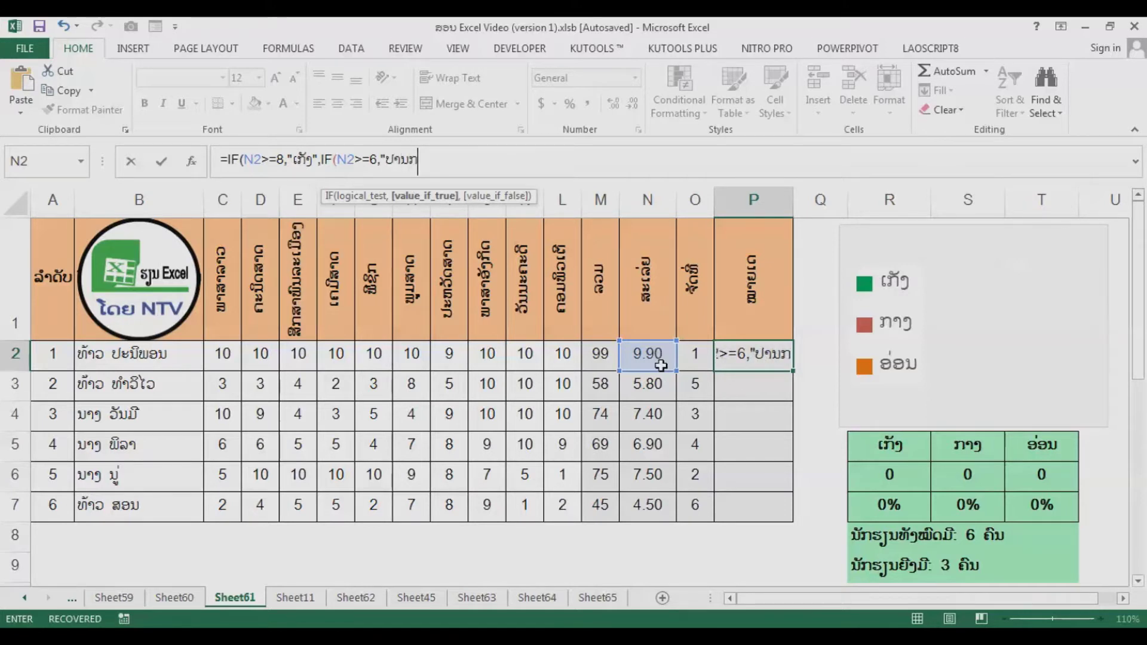
type("າງ")
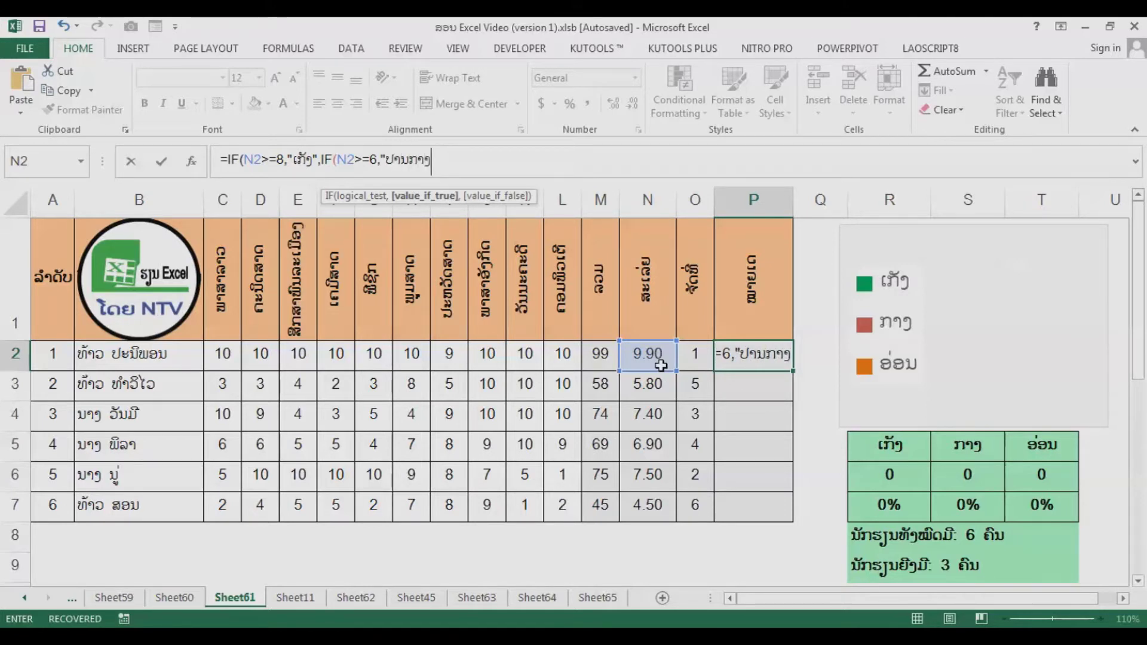
type("\",")
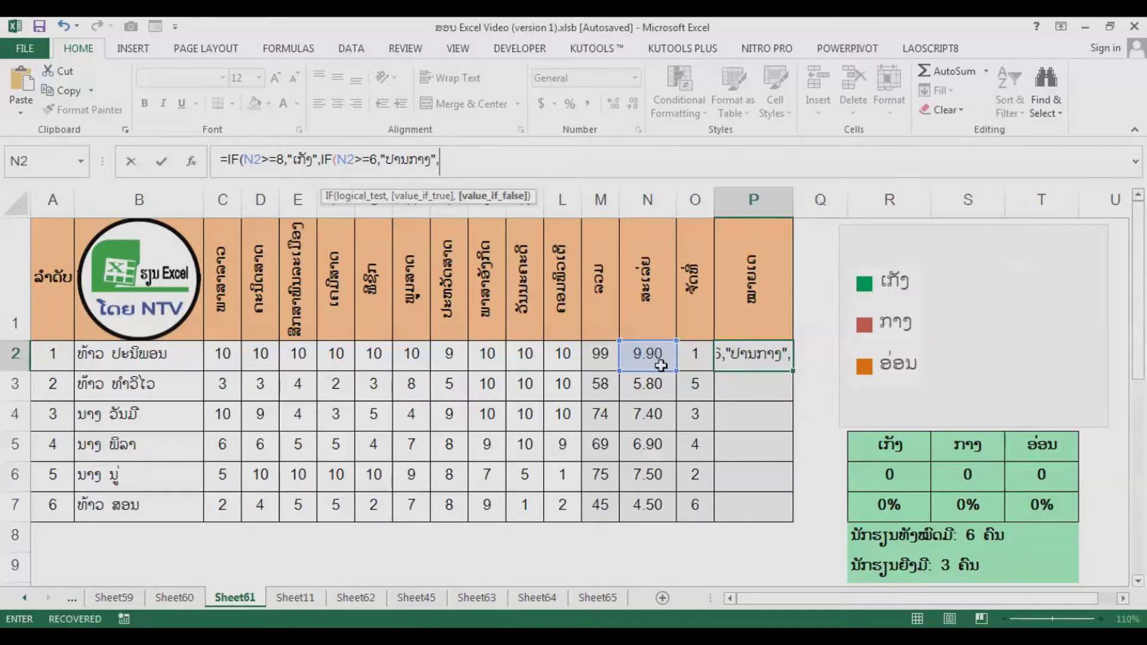
Nest a third IF in the P2 formula that returns "ອ່ອນ" when N2<6.
type("IF(")
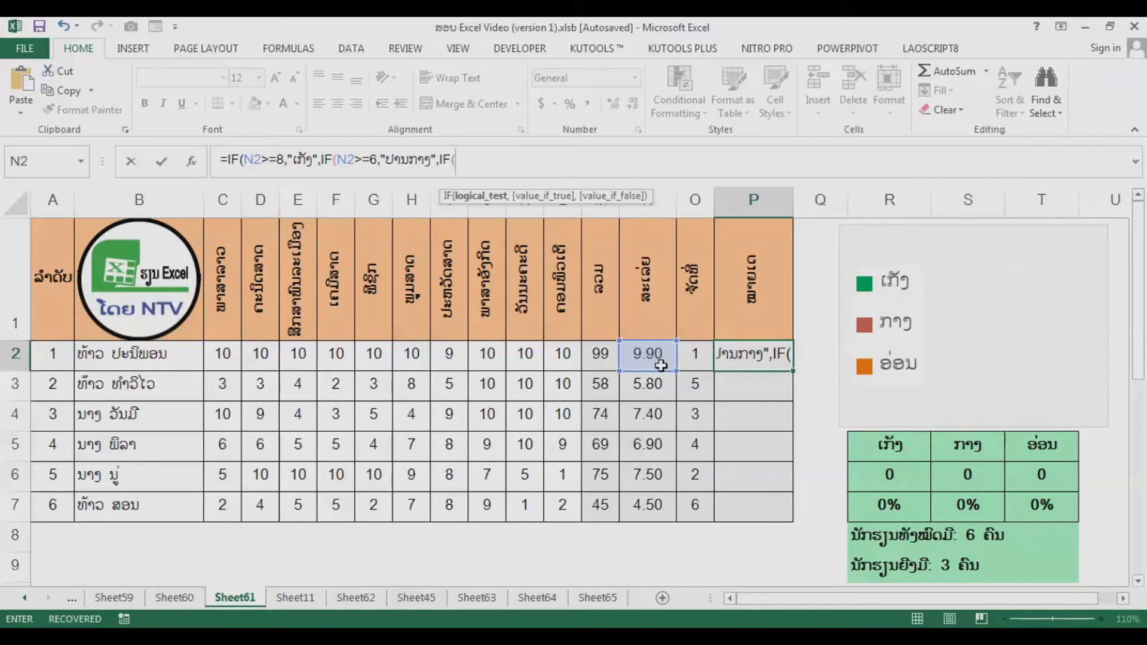
left_click(661, 366)
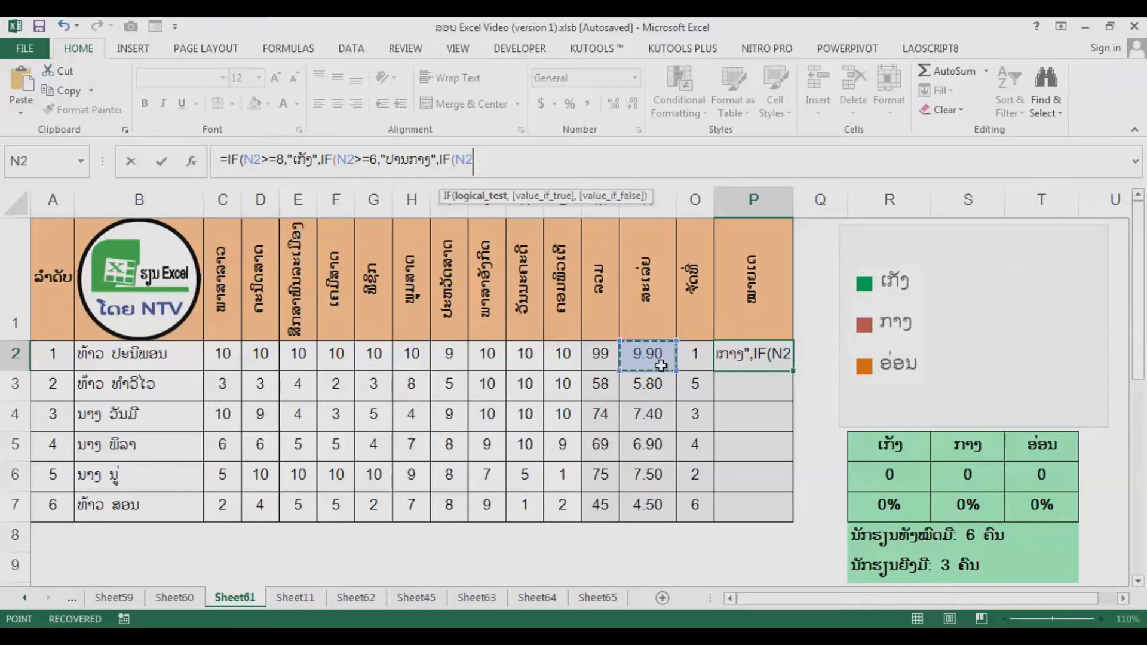
type("<6")
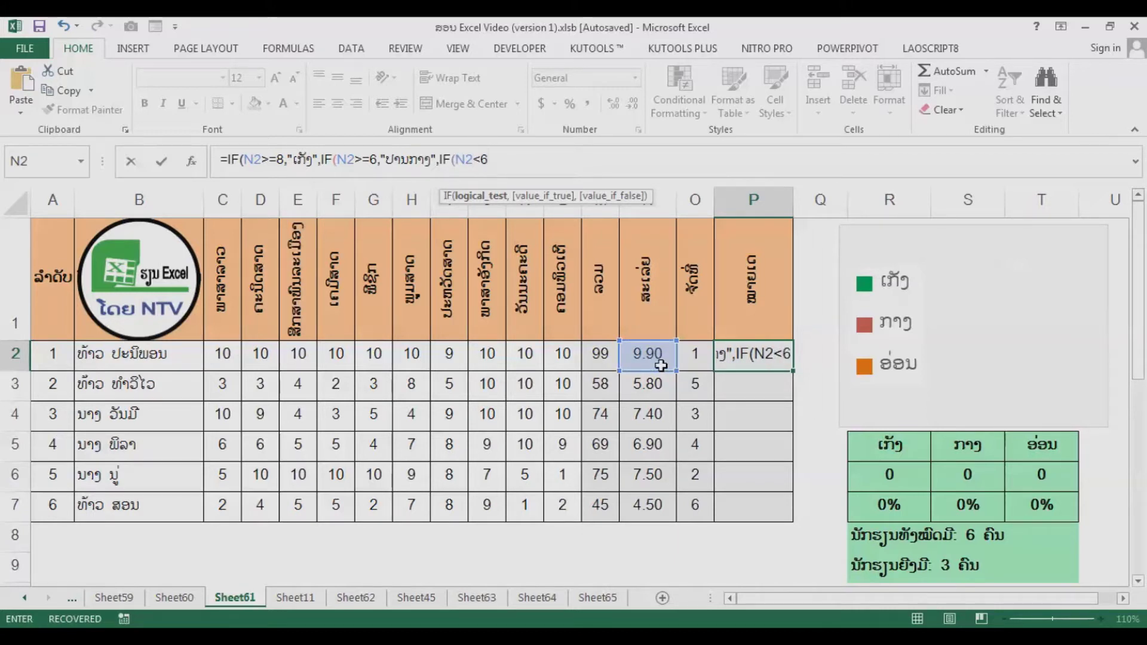
type(",")
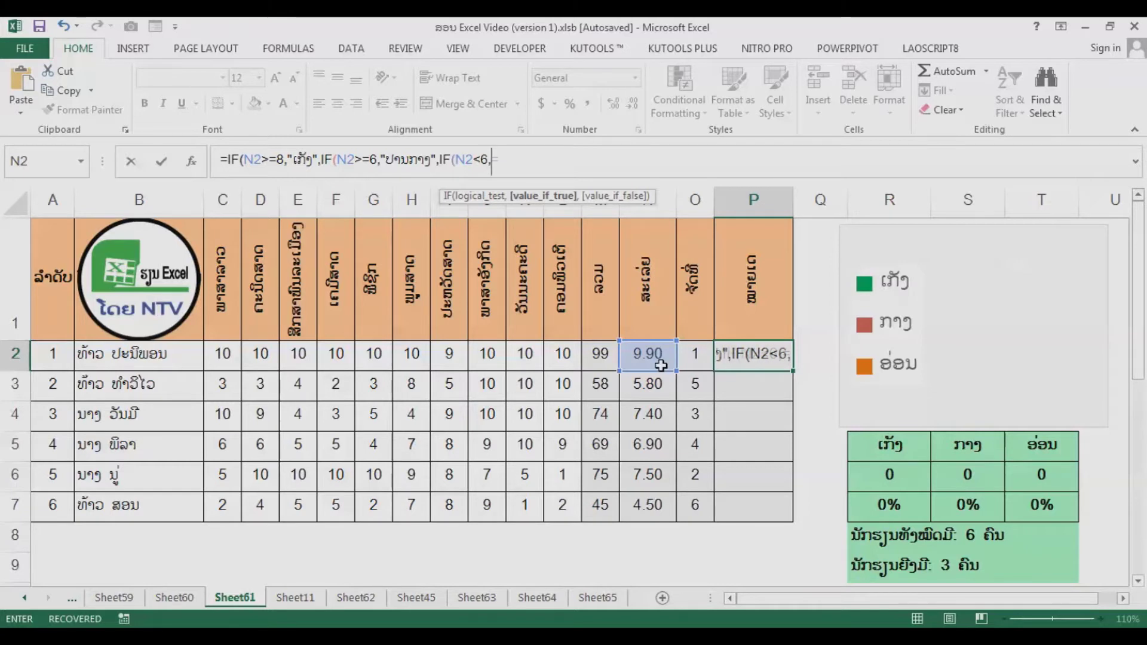
type("\"")
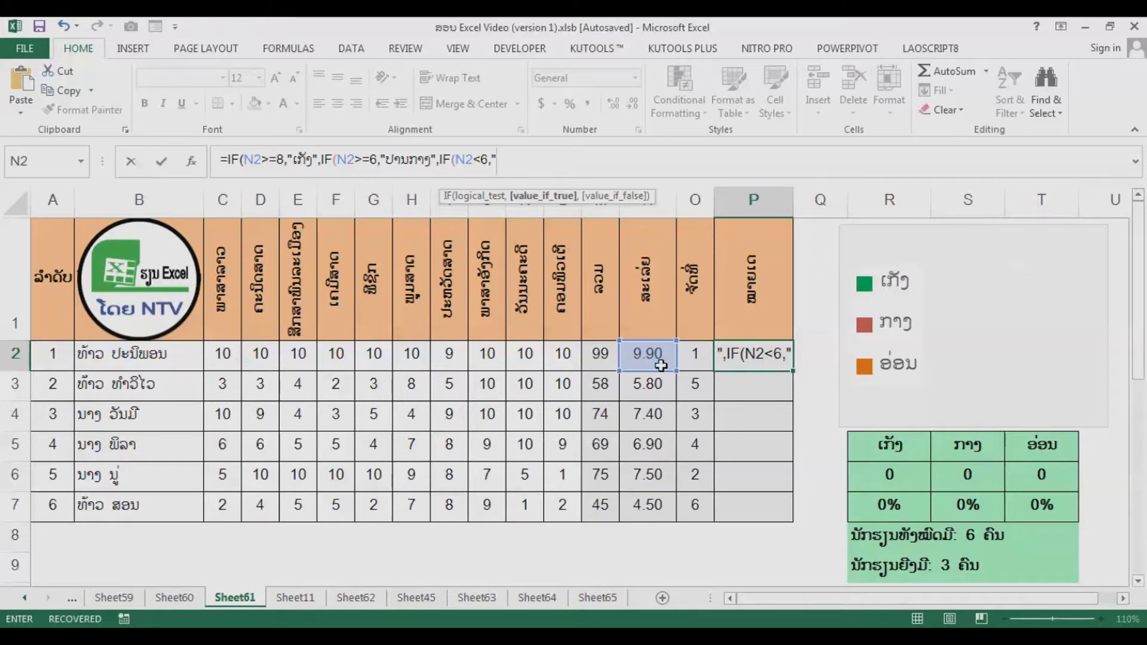
type("ອ່ອ")
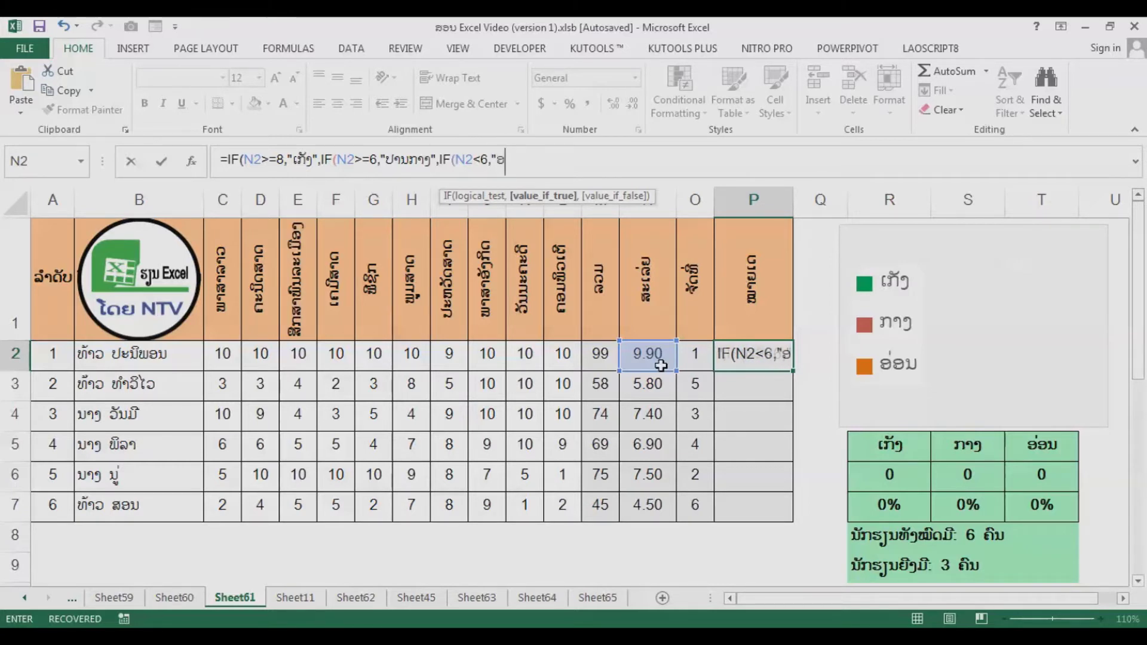
type("ນ")
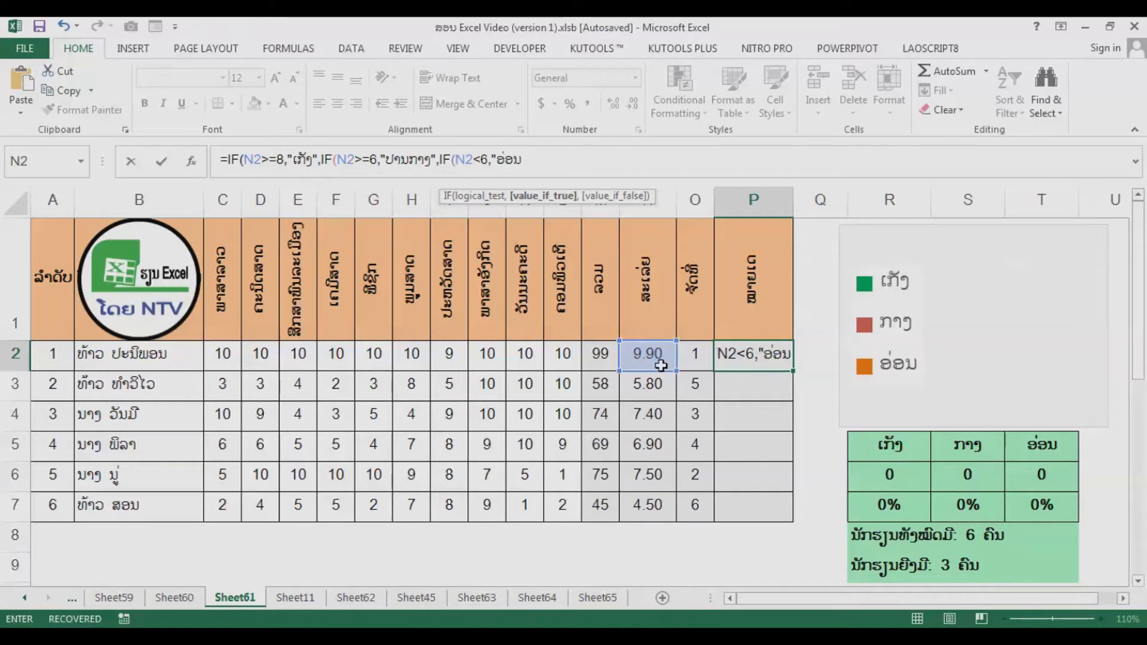
type("\"")
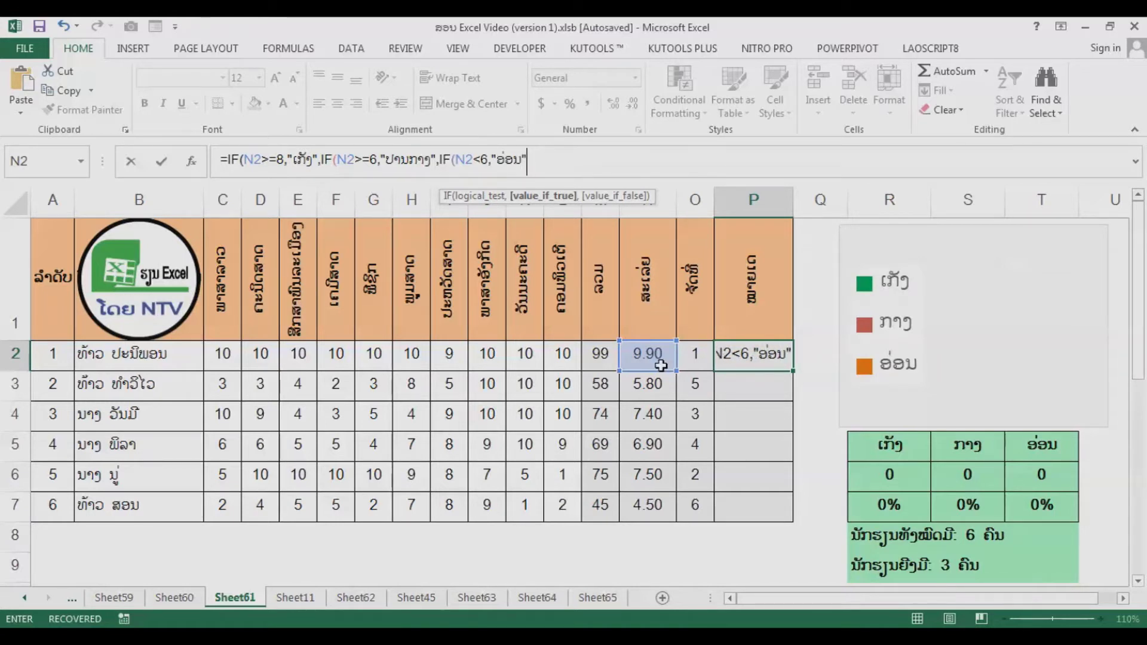
Finish the nested IF with empty text "" as the final fallback, close all three functions and commit the formula in P2.
type(",")
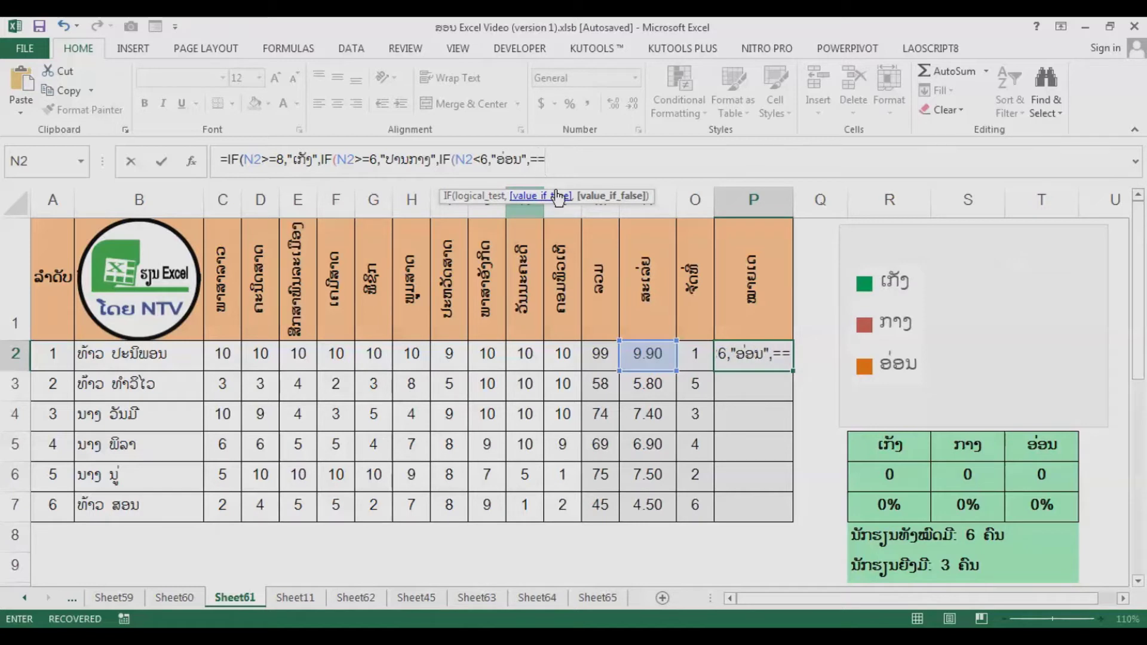
type("\"\"")
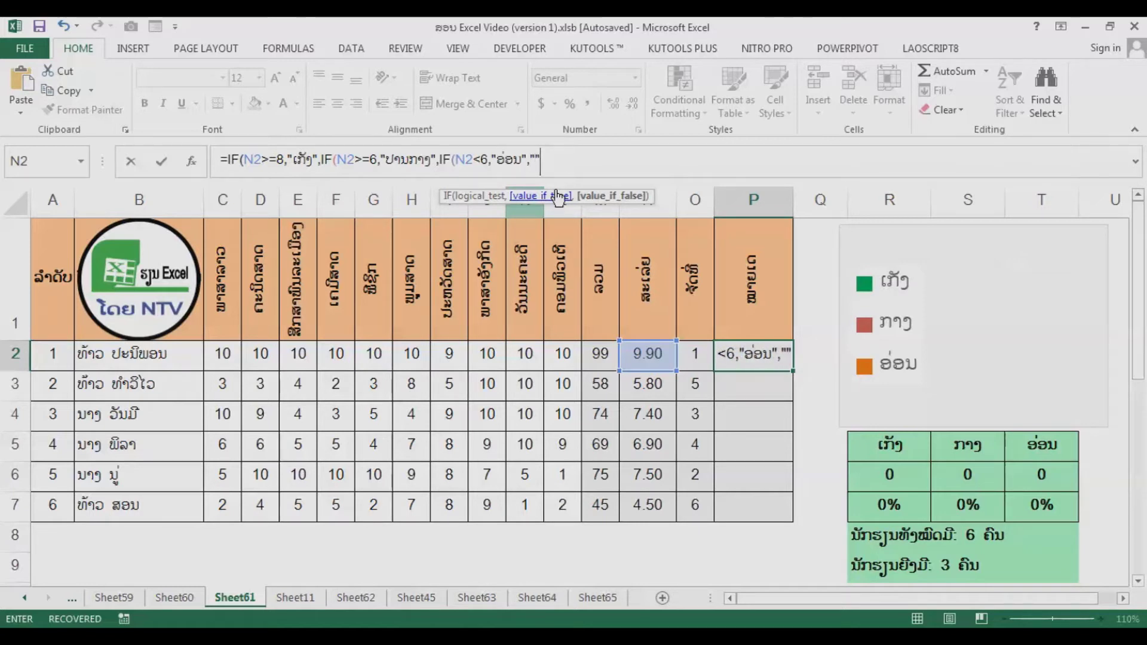
type(")")
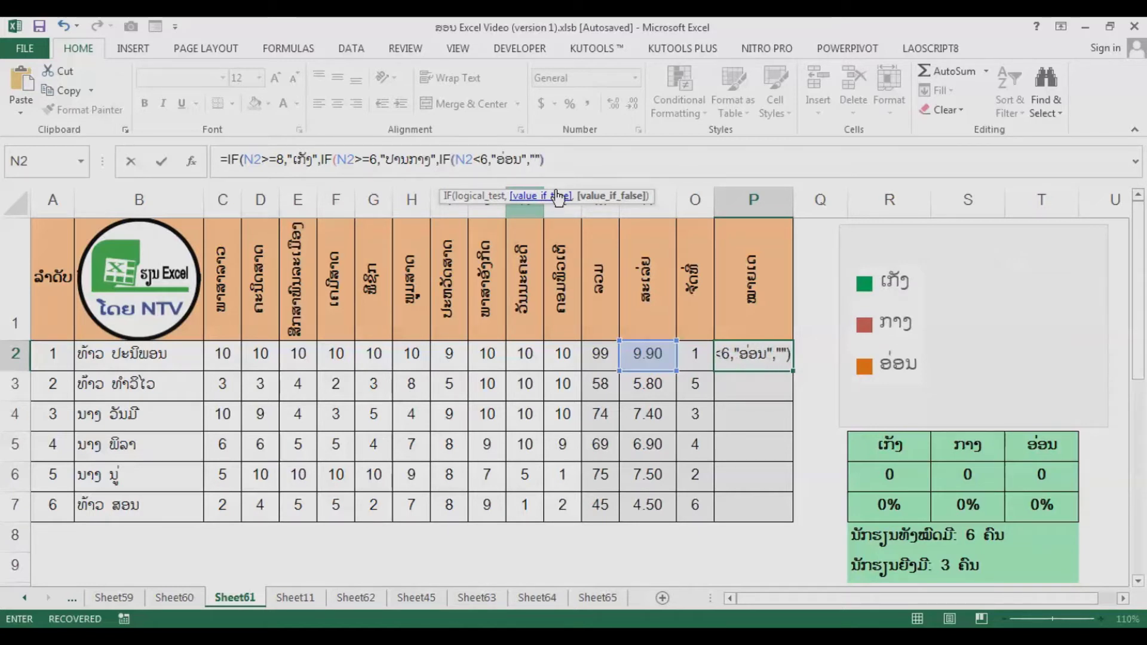
type("))")
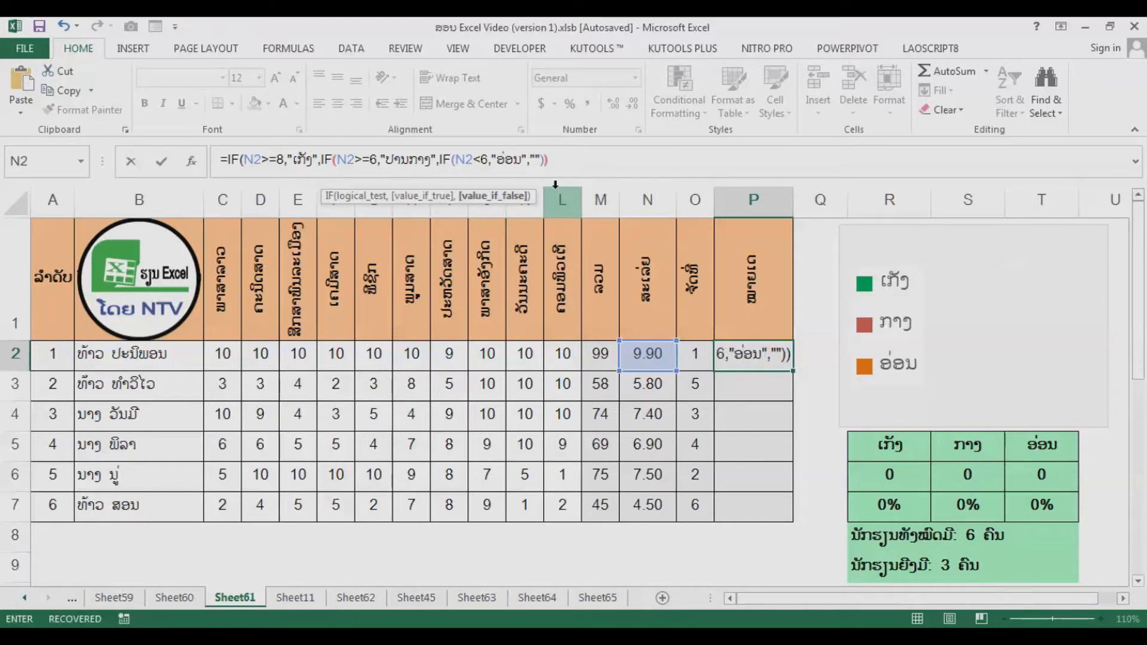
key("ctrl+Return")
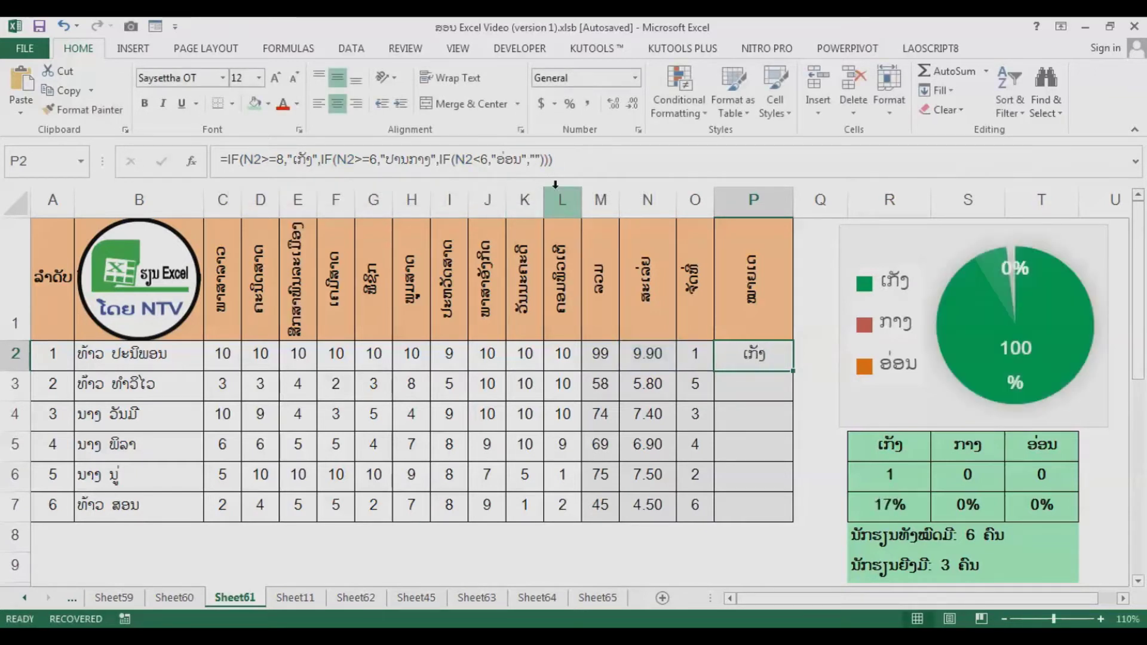
Shorten the middle grade text in the P2 formula to "ກາງ" and fill the formula down through P7.
left_click_drag(793, 371, 788, 512)
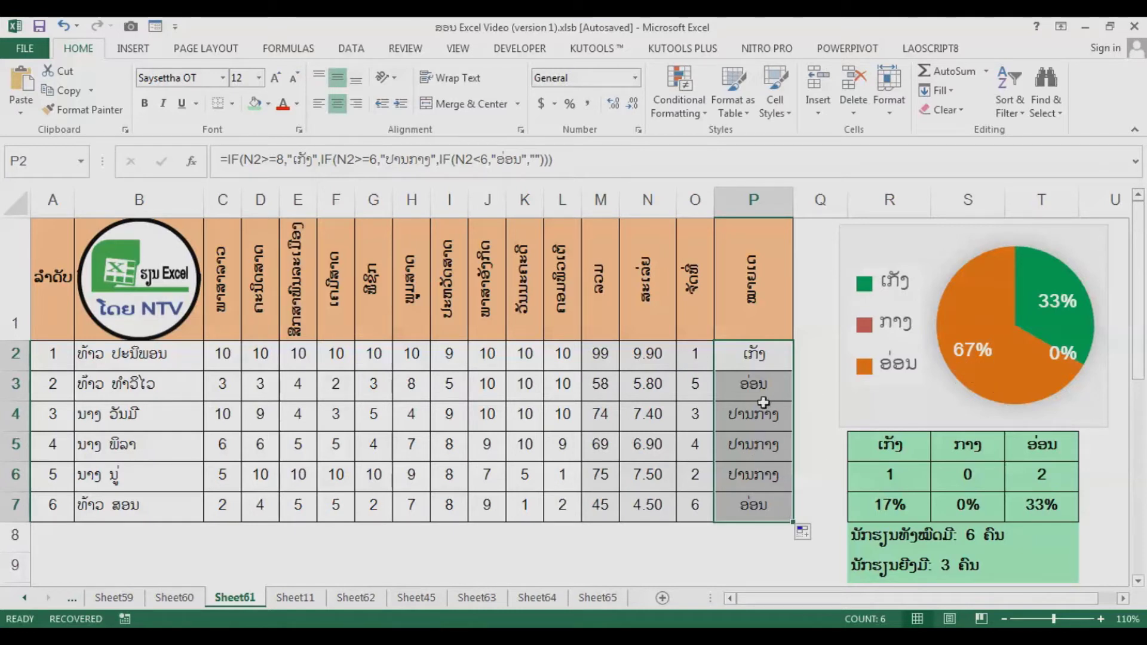
left_click(763, 358)
left_click(409, 157)
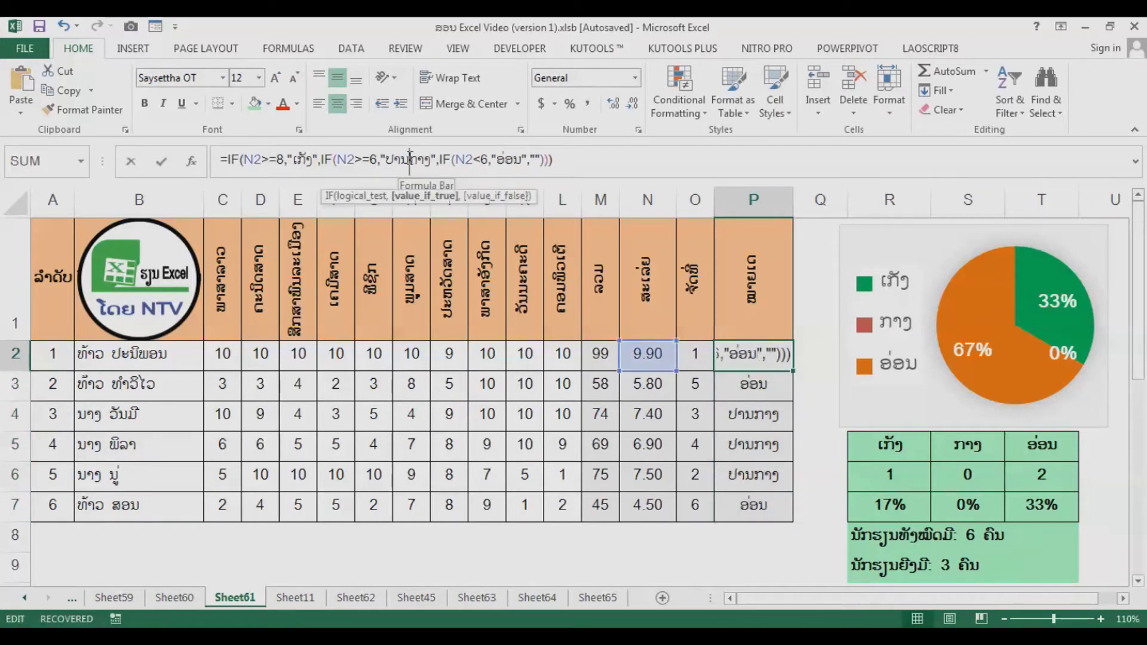
key("BackSpace")
key("BackSpace")
key("BackSpace")
key("ctrl+Return")
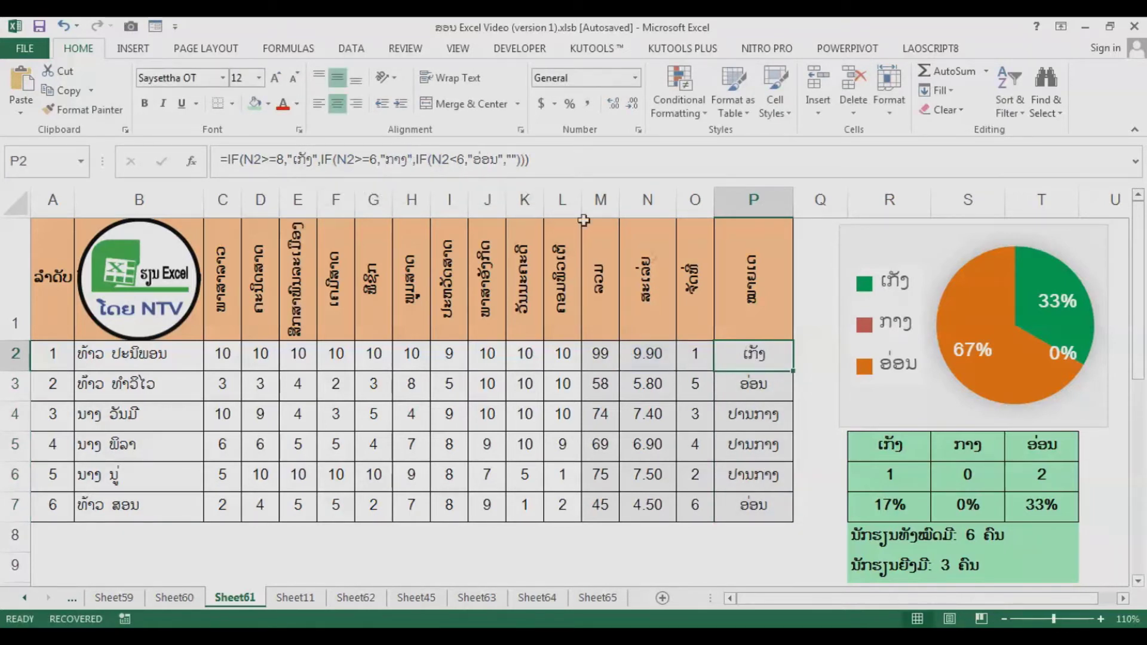
left_click_drag(795, 372, 776, 509)
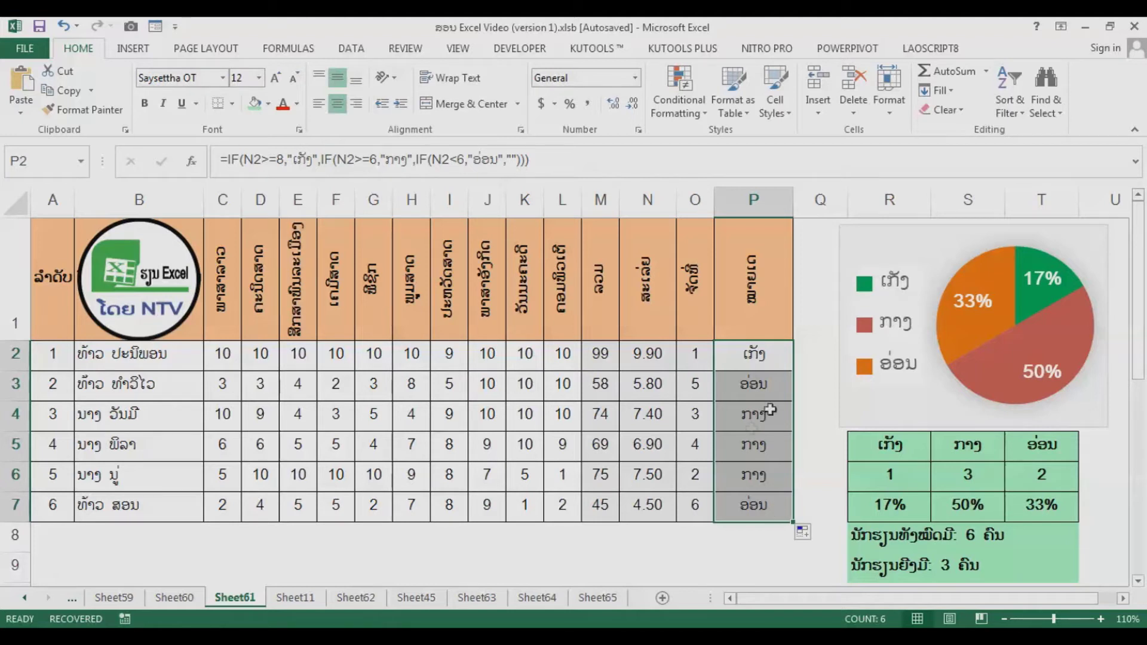
Clear the COUNTIF formulas from R6:T6 in the green summary table.
left_click(897, 473)
left_click(986, 475)
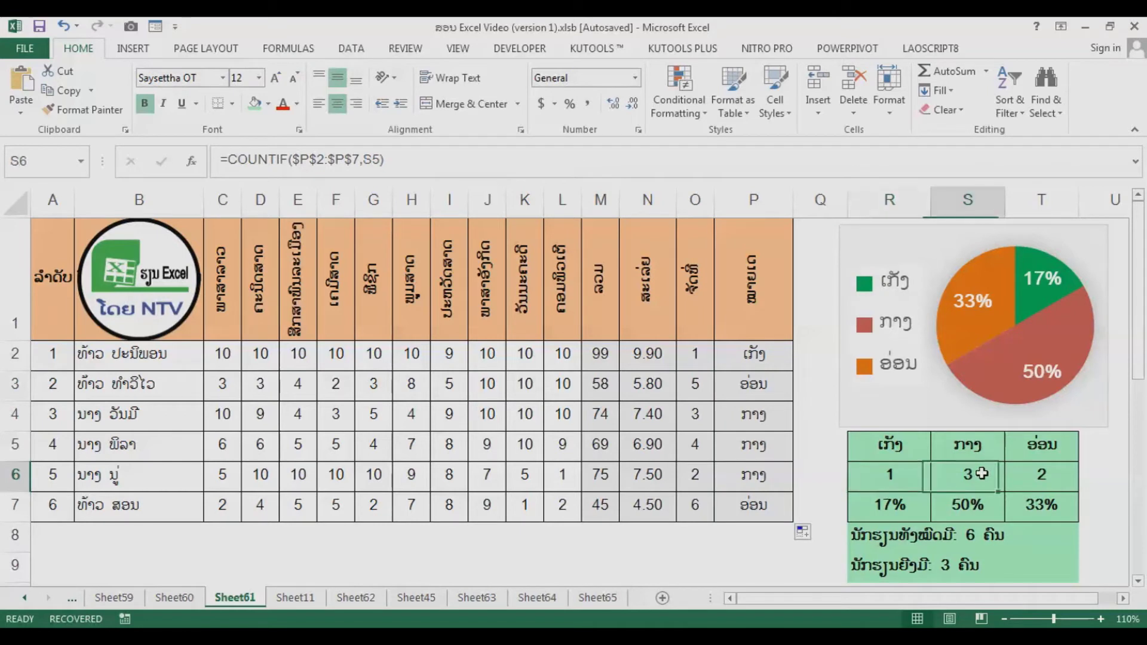
left_click(1037, 476)
left_click(899, 481)
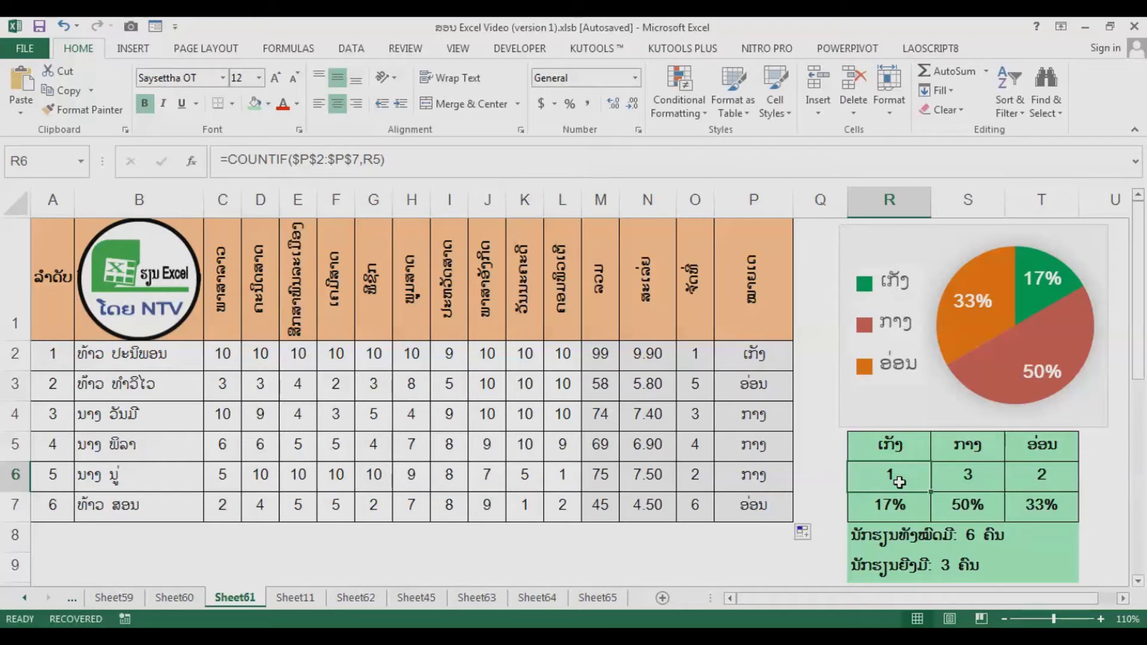
left_click_drag(899, 481, 1025, 488)
key("Delete")
Start a COUNTIF formula in R6 for the first grade category.
left_click(915, 478)
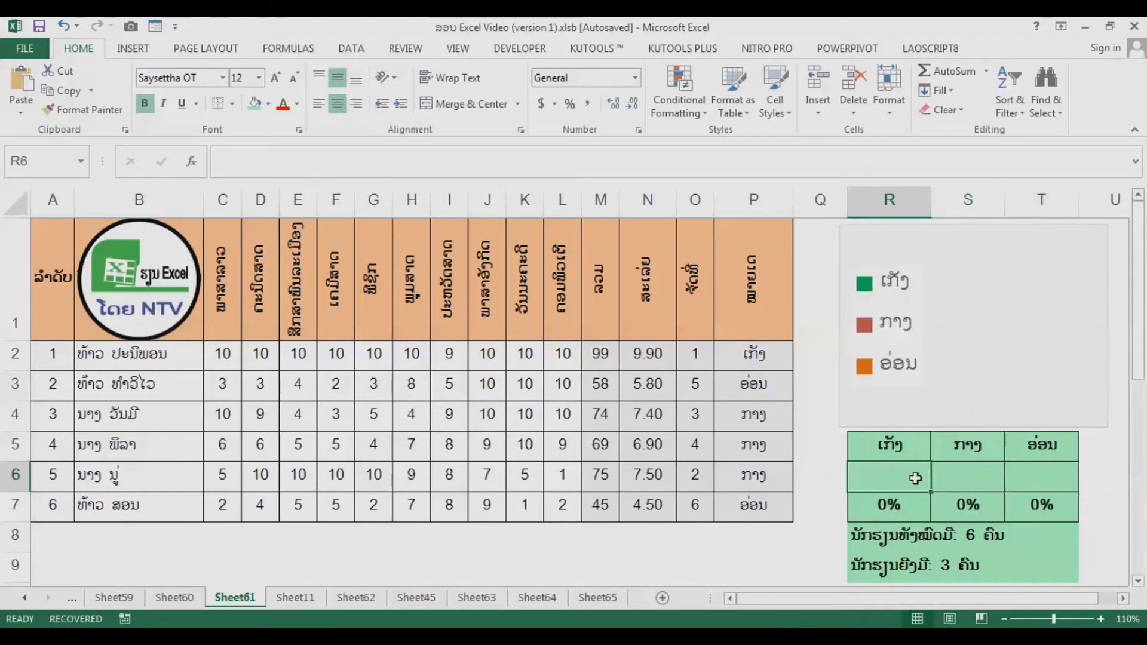
type("=i")
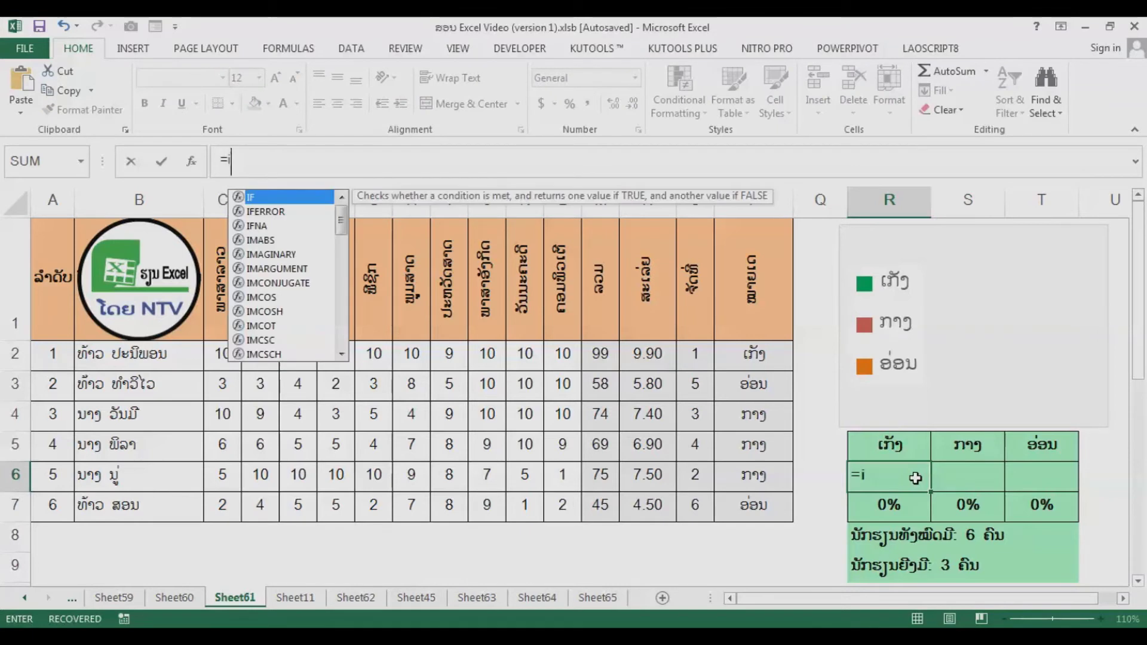
type("f")
key("BackSpace")
key("BackSpace")
type("coun")
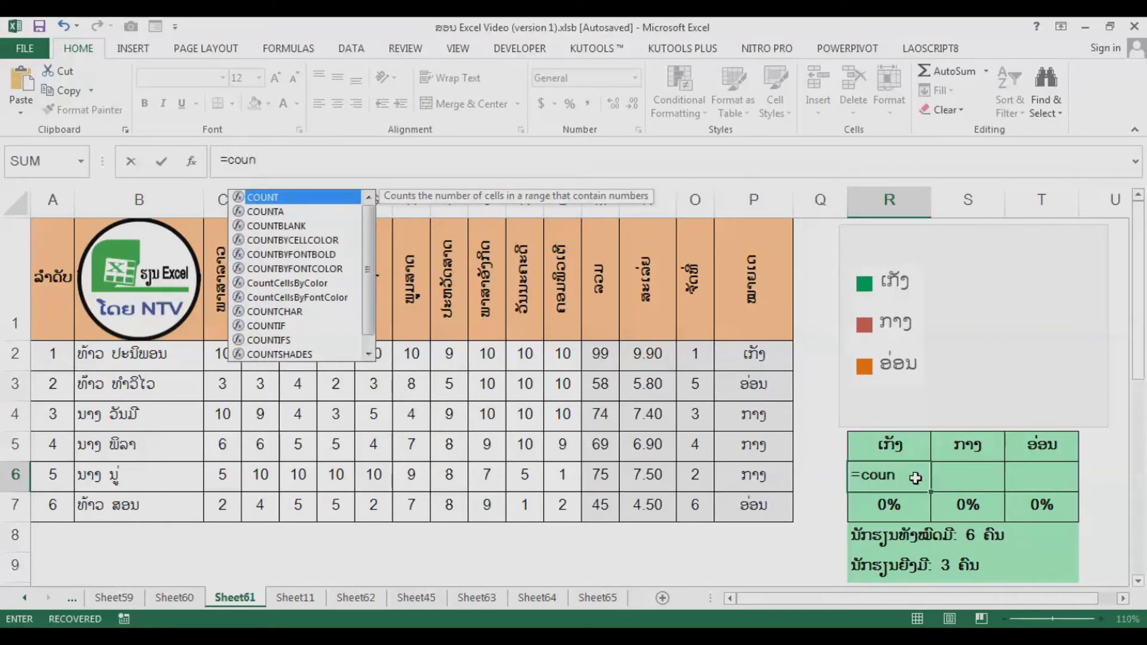
key("Down")
key("Down")
key("Down")
key("Down")
key("Down")
key("Down")
key("Down")
key("Down")
key("Down")
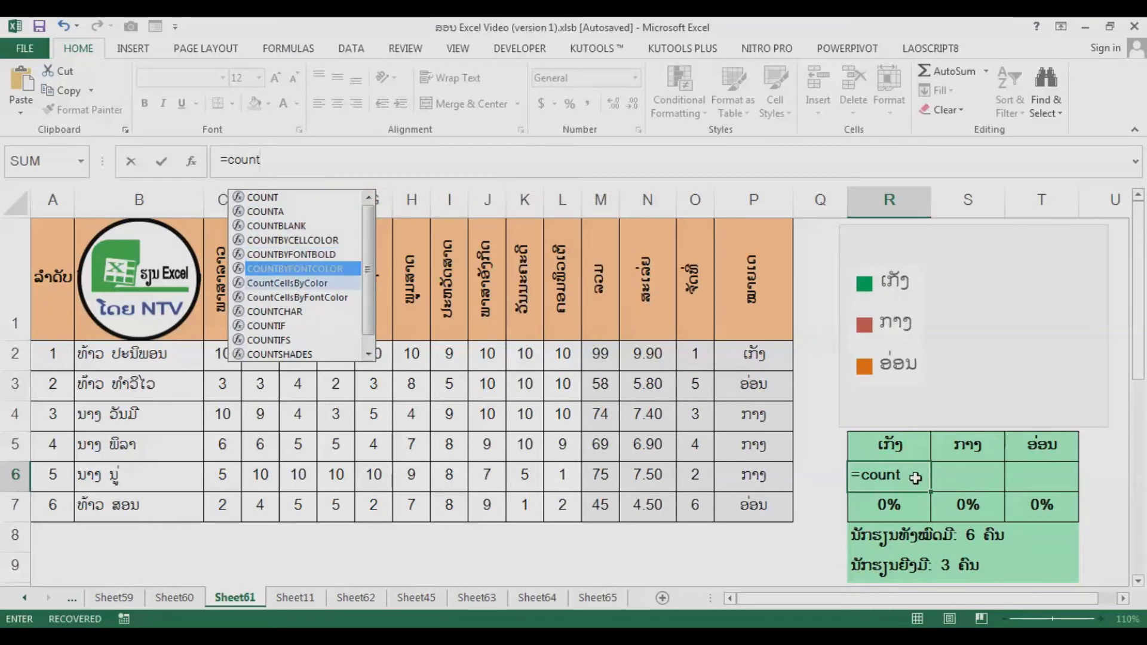
type("t")
key("Tab")
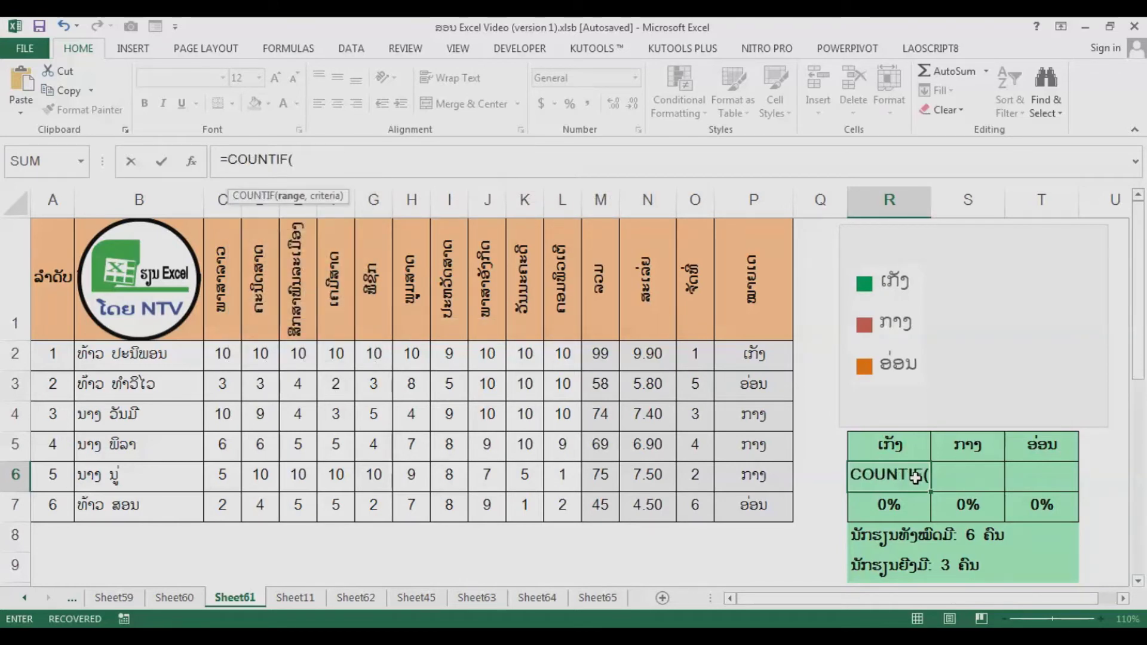
Give COUNTIF the grade cells P2:P7 as its range and header cell R5 as its criteria.
left_click(291, 202)
left_click_drag(747, 358, 754, 507)
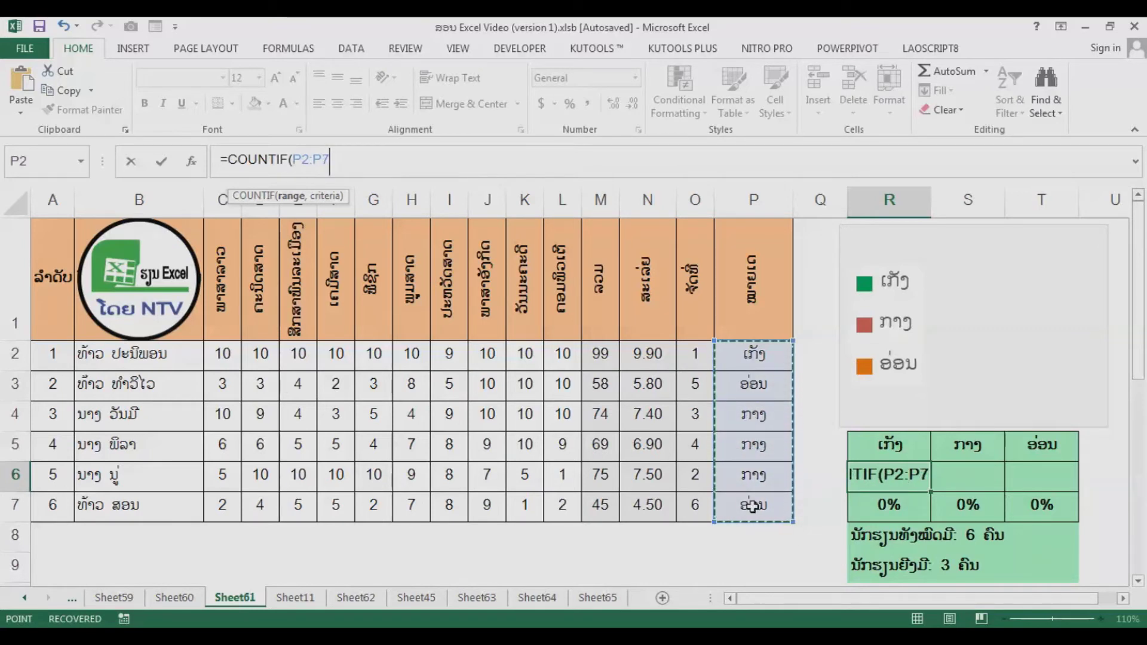
type(",")
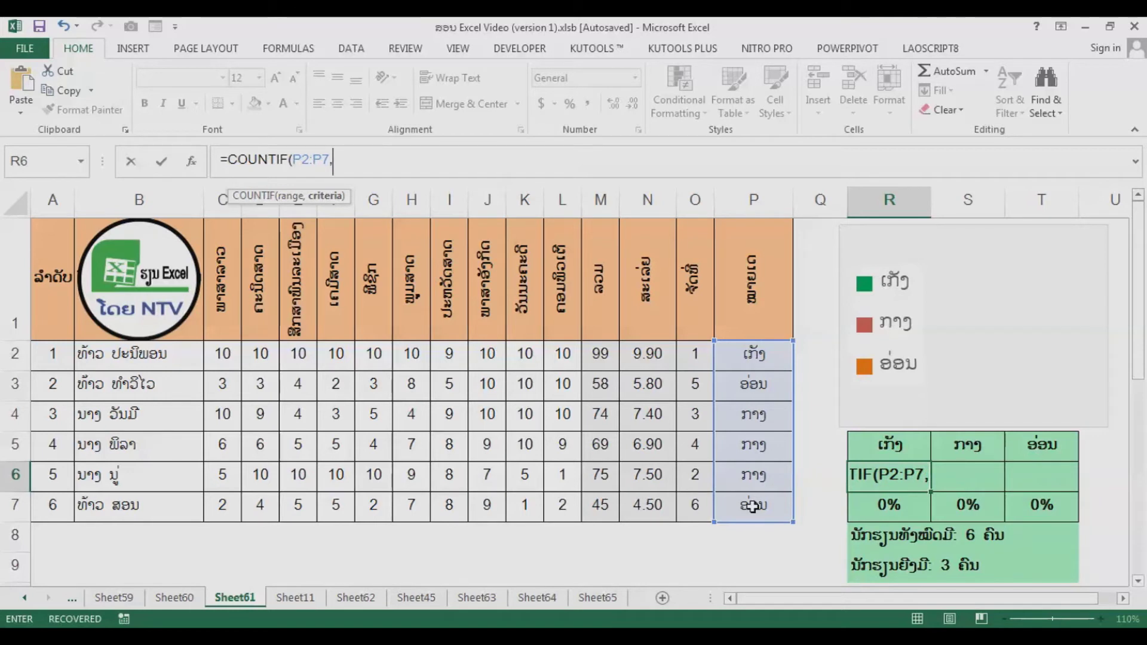
left_click(900, 444)
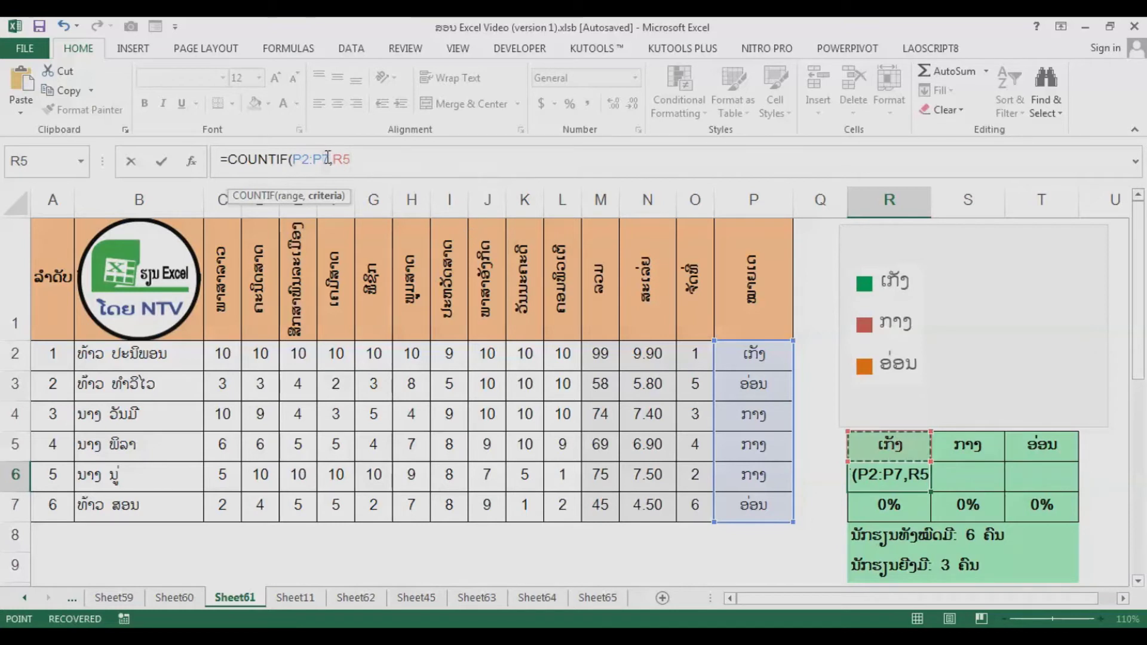
Make the COUNTIF range absolute as $P$2:$P$7 and fill the completed R6 formula across to T6.
left_click_drag(330, 160, 293, 160)
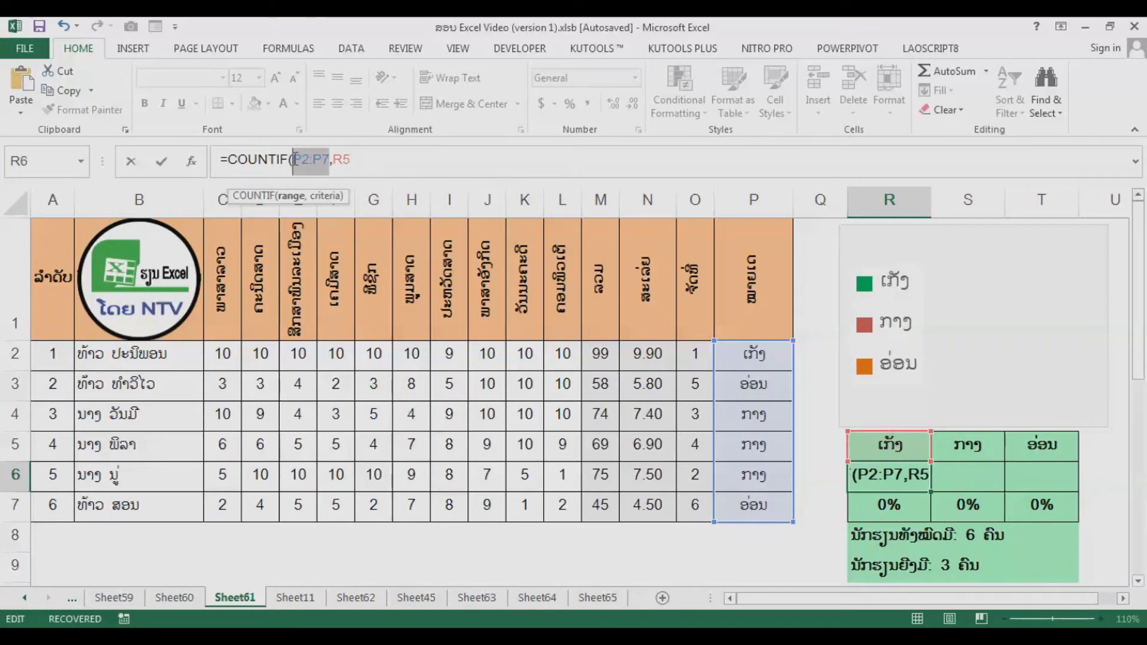
key("F4")
left_click(395, 162)
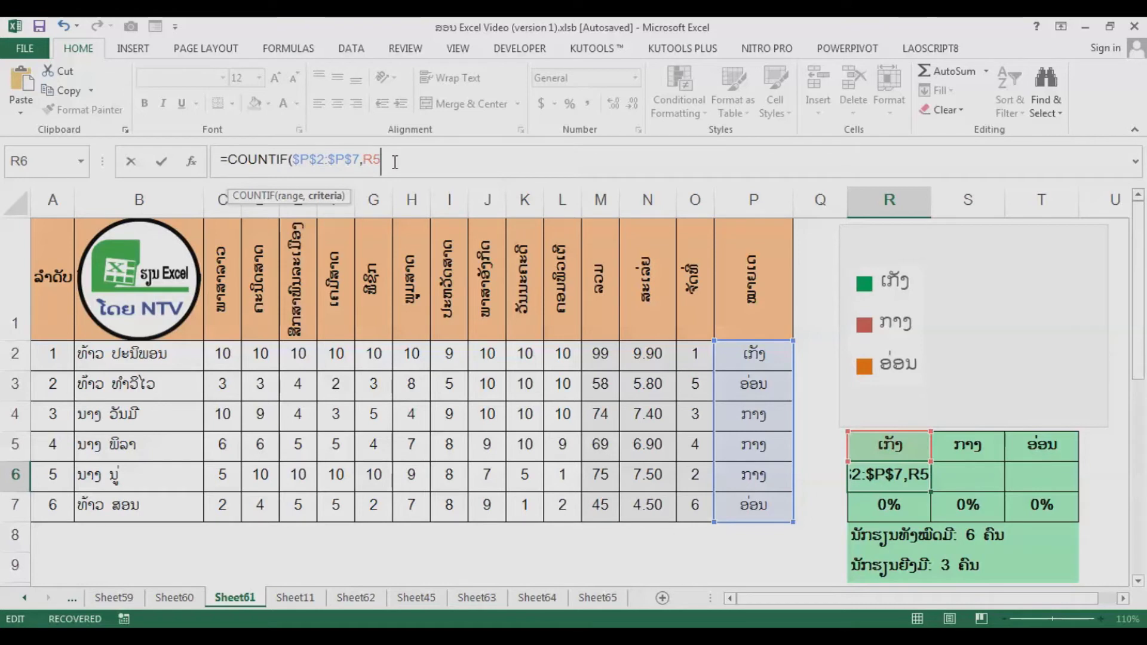
type(")")
key("ctrl+Return")
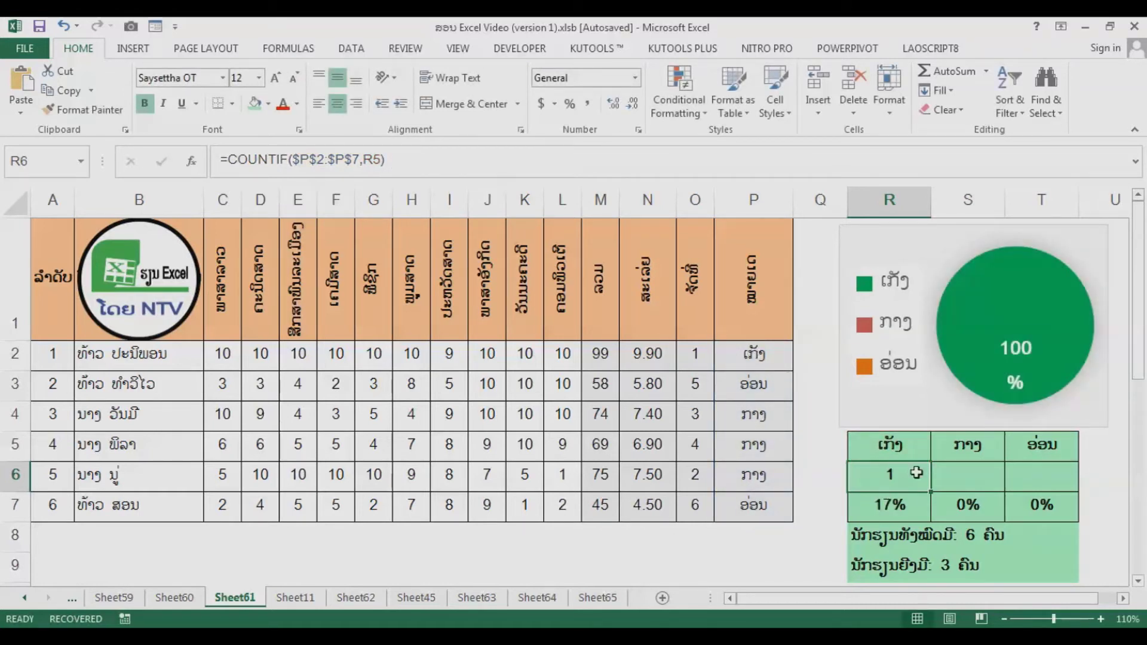
left_click_drag(930, 491, 1052, 482)
left_click(978, 475)
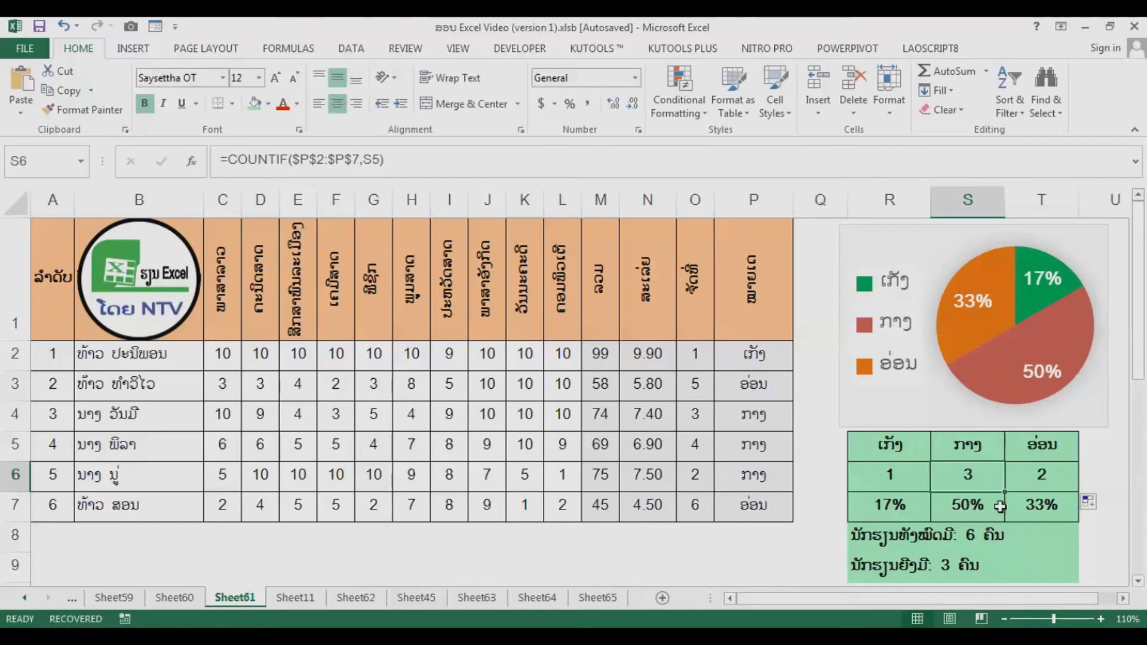
Clear the percentage formulas from R7:T7 in the summary table.
left_click(891, 511)
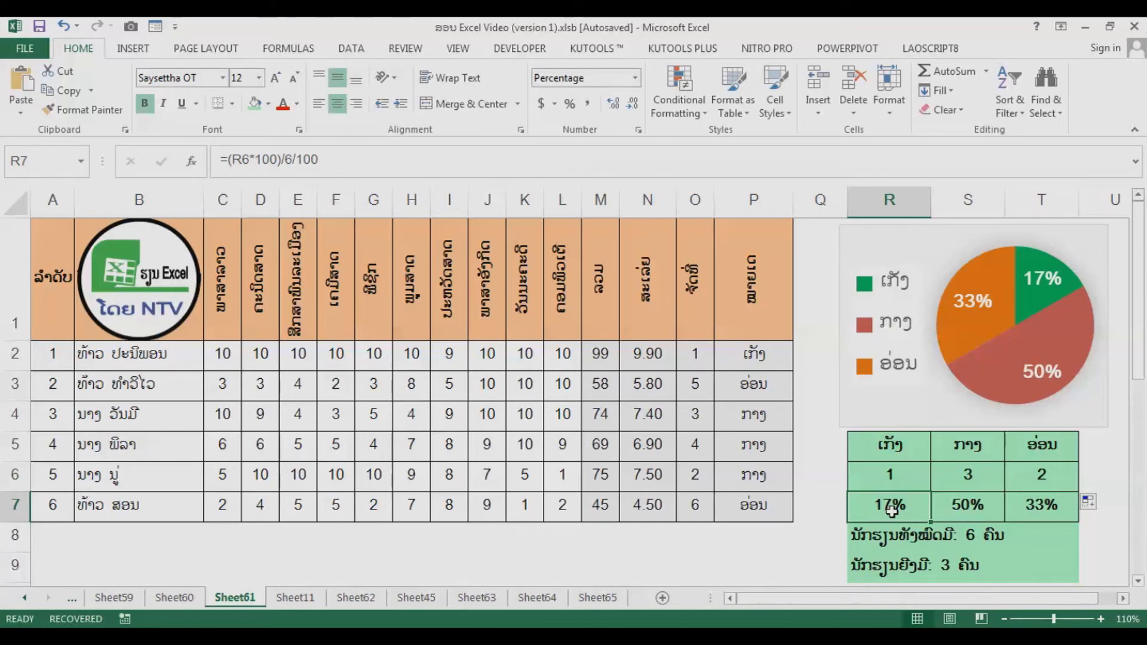
left_click_drag(891, 508, 1032, 512)
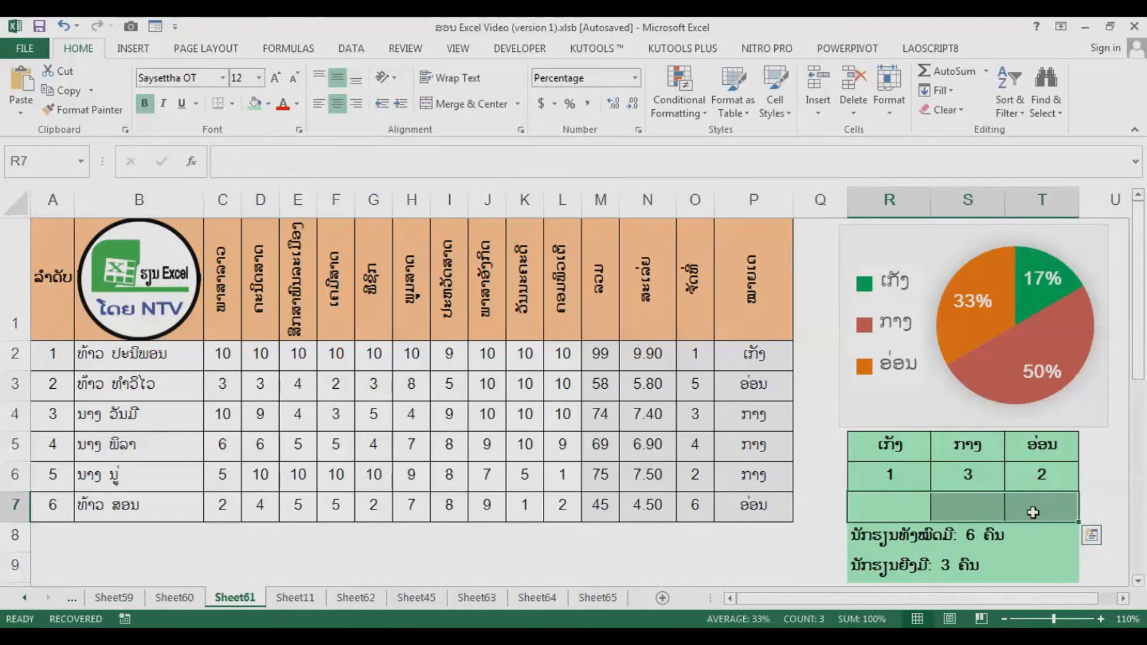
key("Delete")
Enter the percentage formula =(R6*100)/6/100 in R7 and fill it across to T7.
left_click(901, 500)
type("=(")
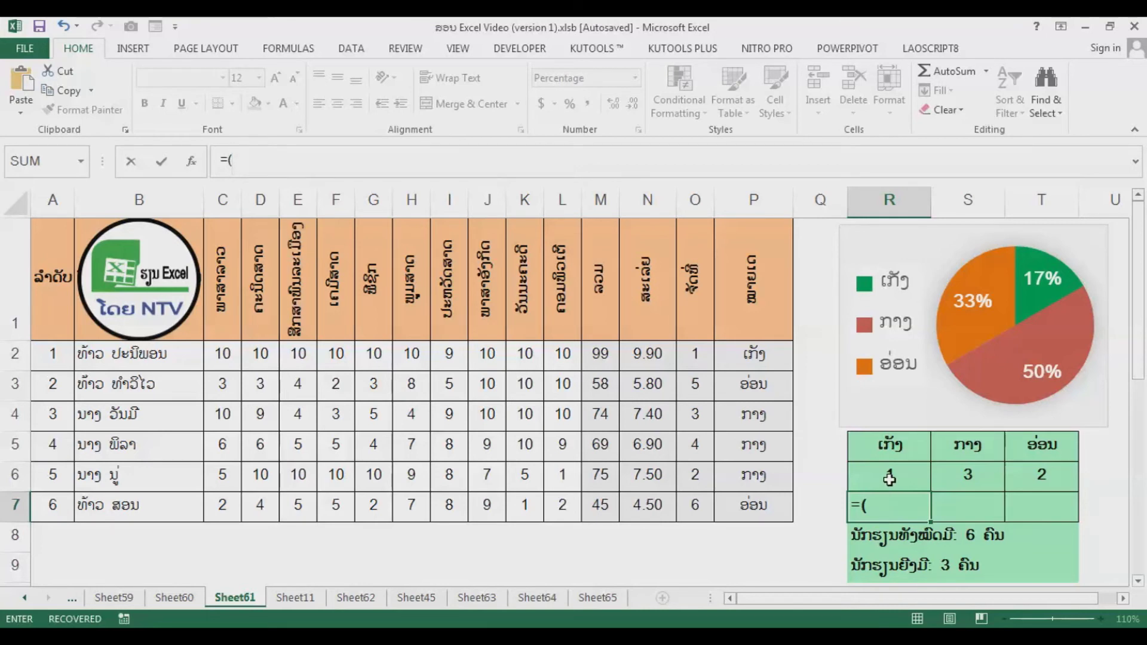
left_click(889, 479)
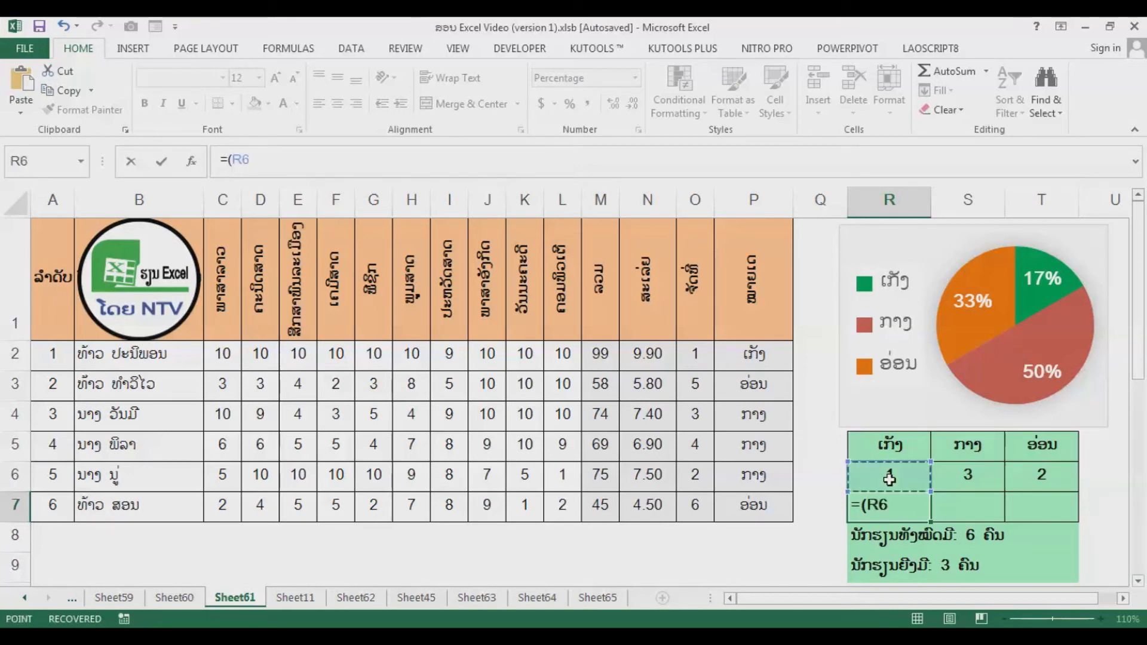
type("*")
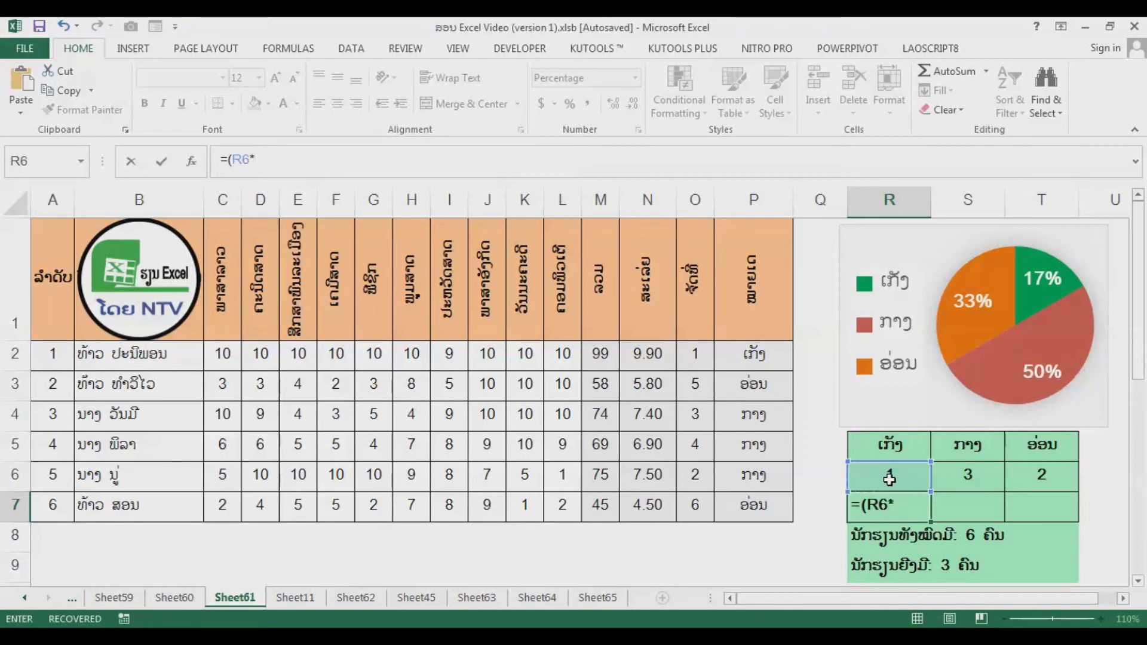
type("100)/")
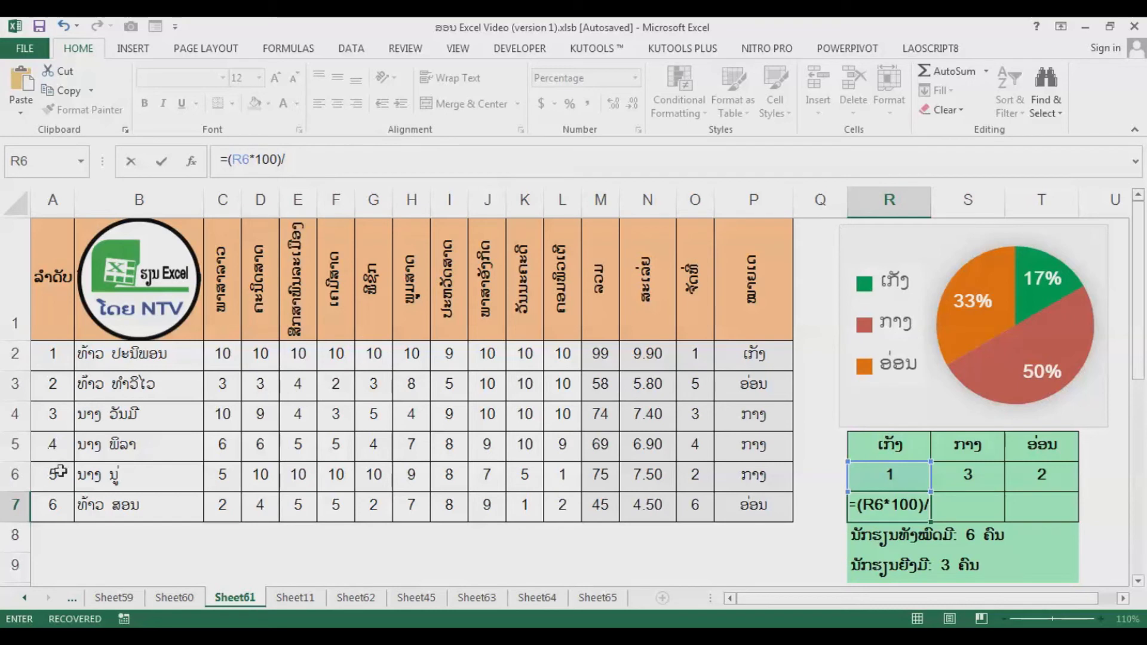
type("6")
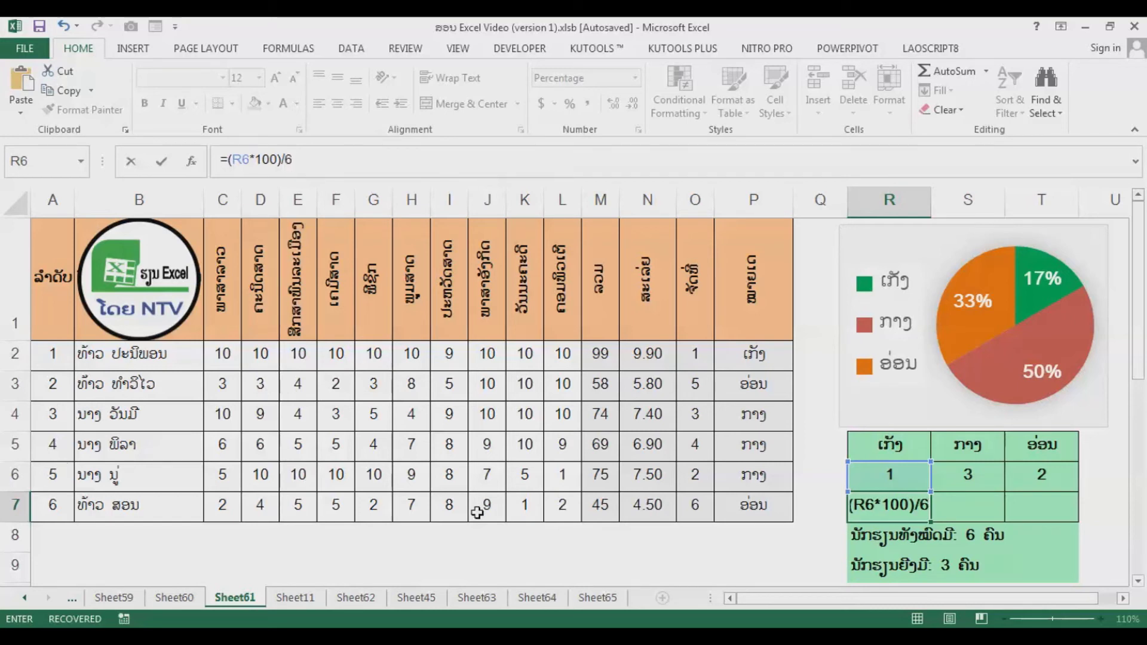
type("/100")
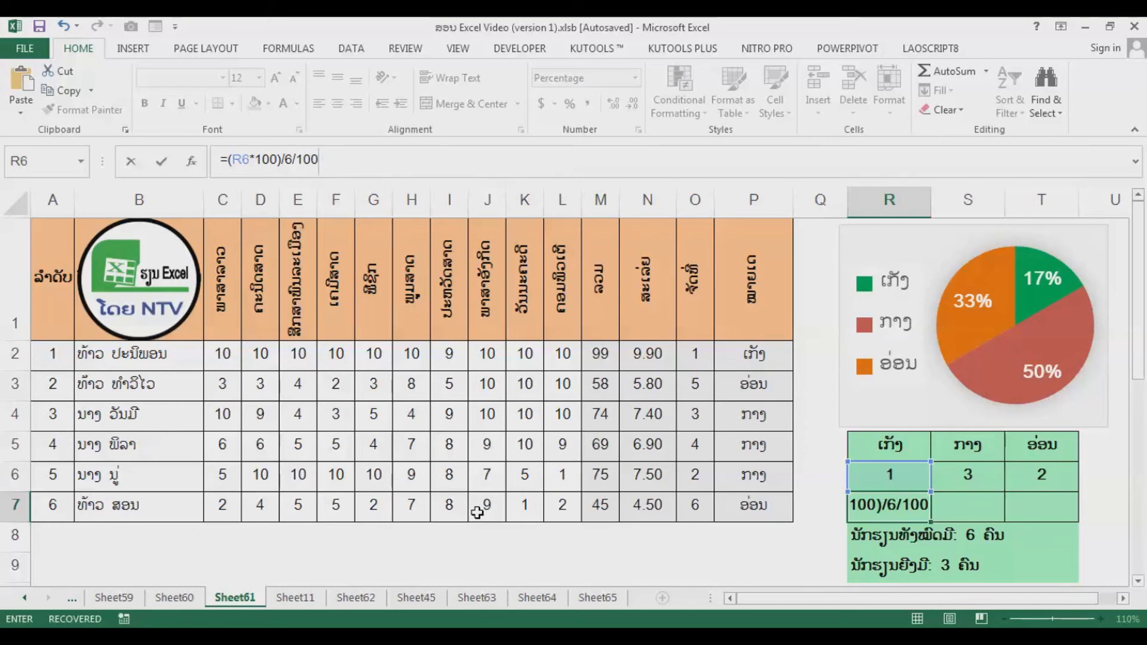
key("ctrl+Return")
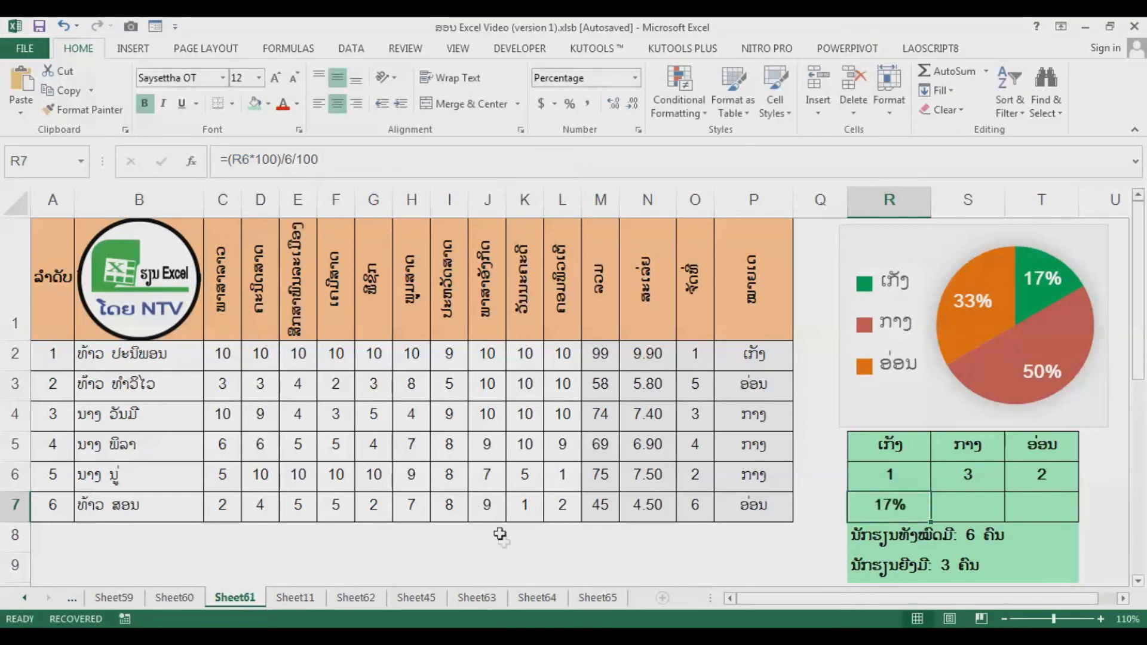
left_click_drag(932, 522, 1050, 519)
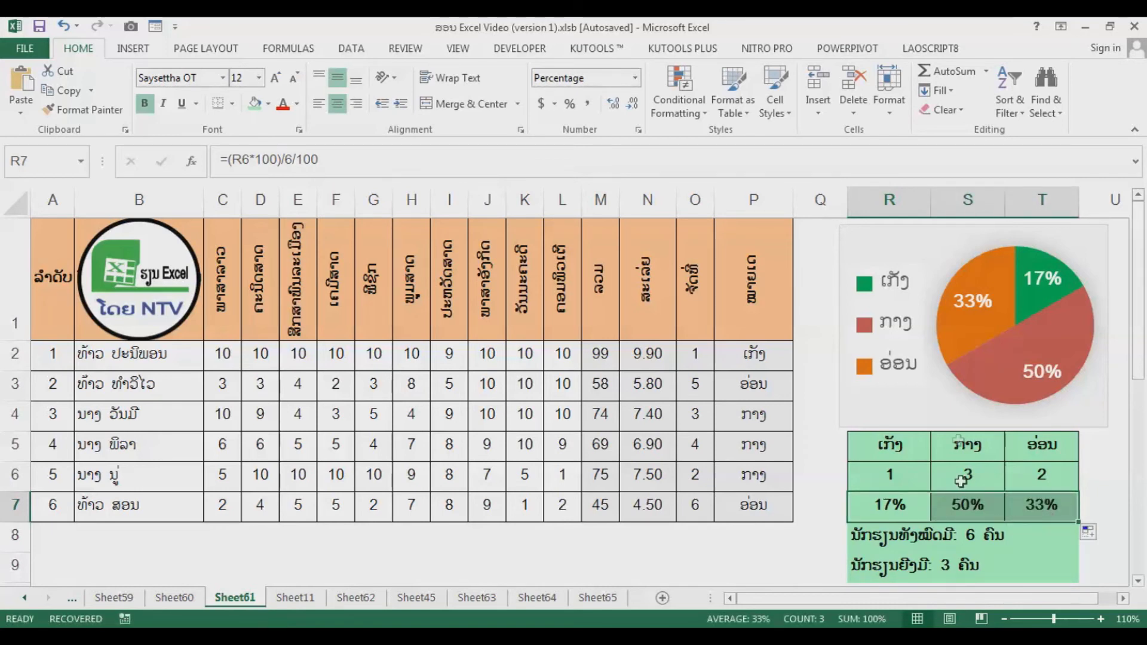
left_click(877, 481)
left_click(831, 472)
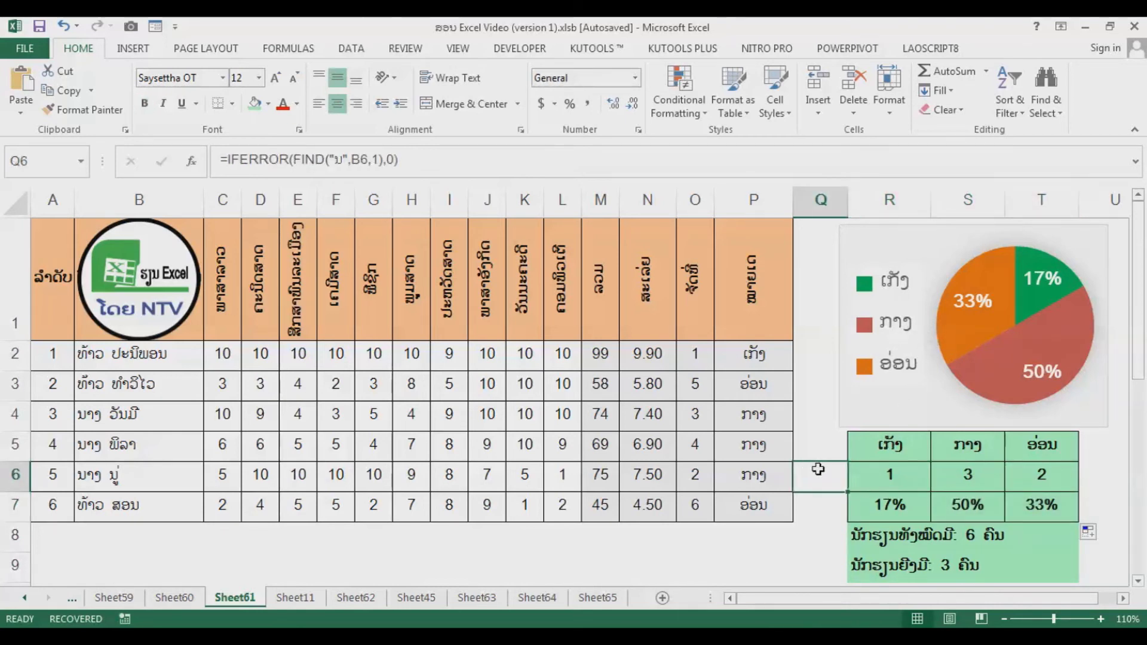
left_click(819, 512)
Insert a 2-D pie chart based on the summary range R5:T7 and move it slightly up over the score table.
left_click_drag(872, 454, 1041, 514)
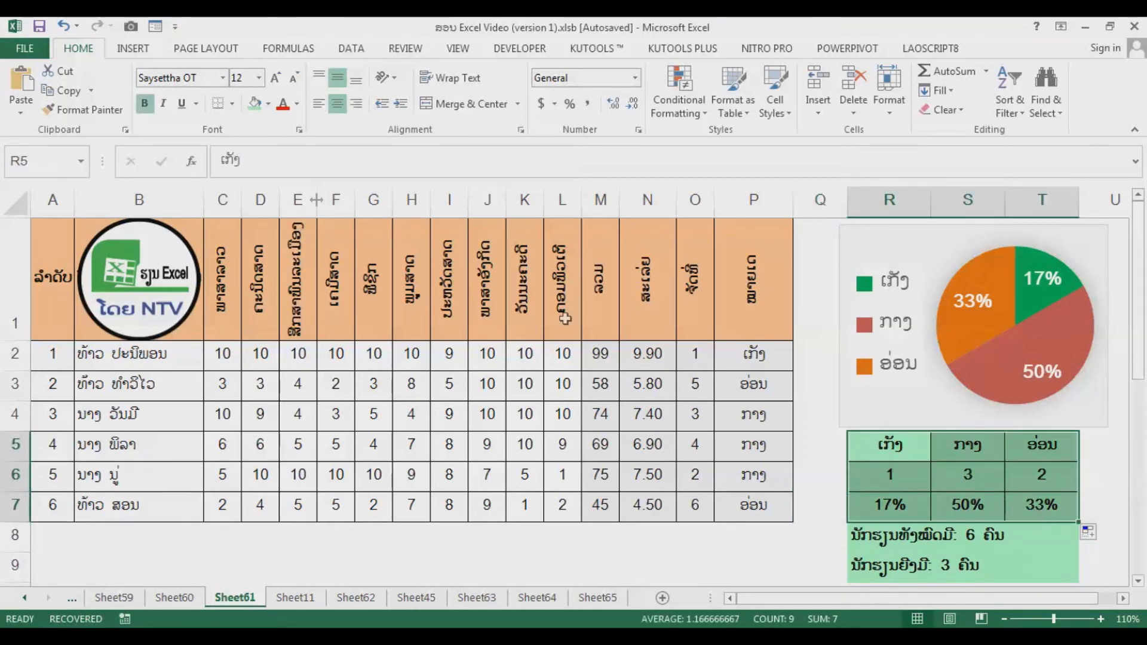
left_click(133, 50)
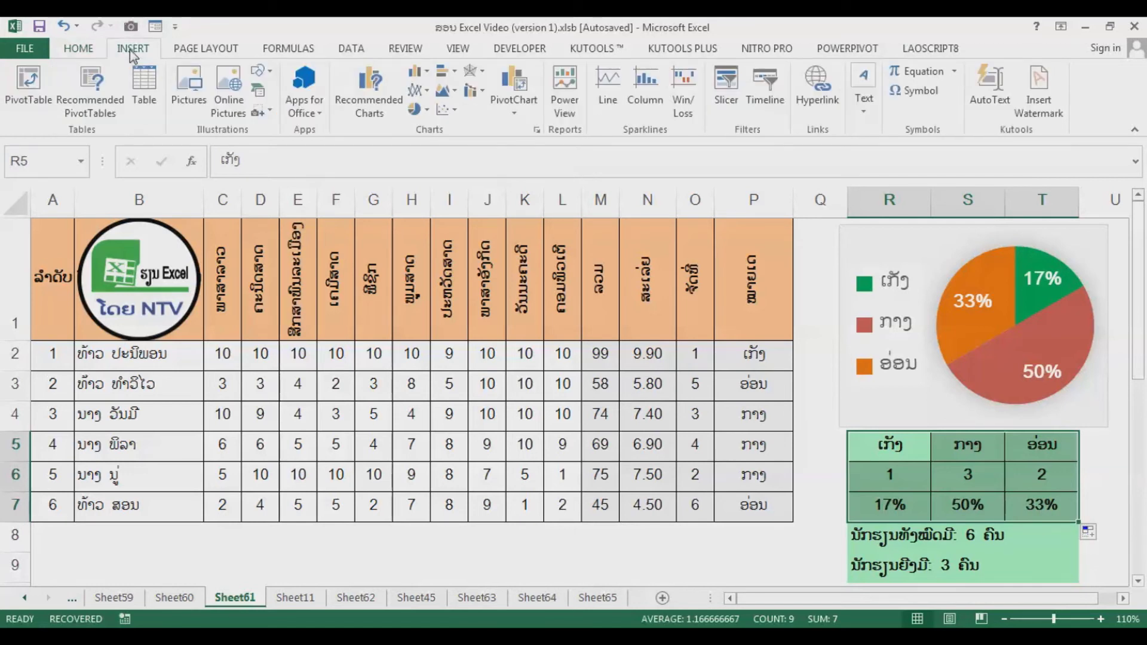
left_click(415, 109)
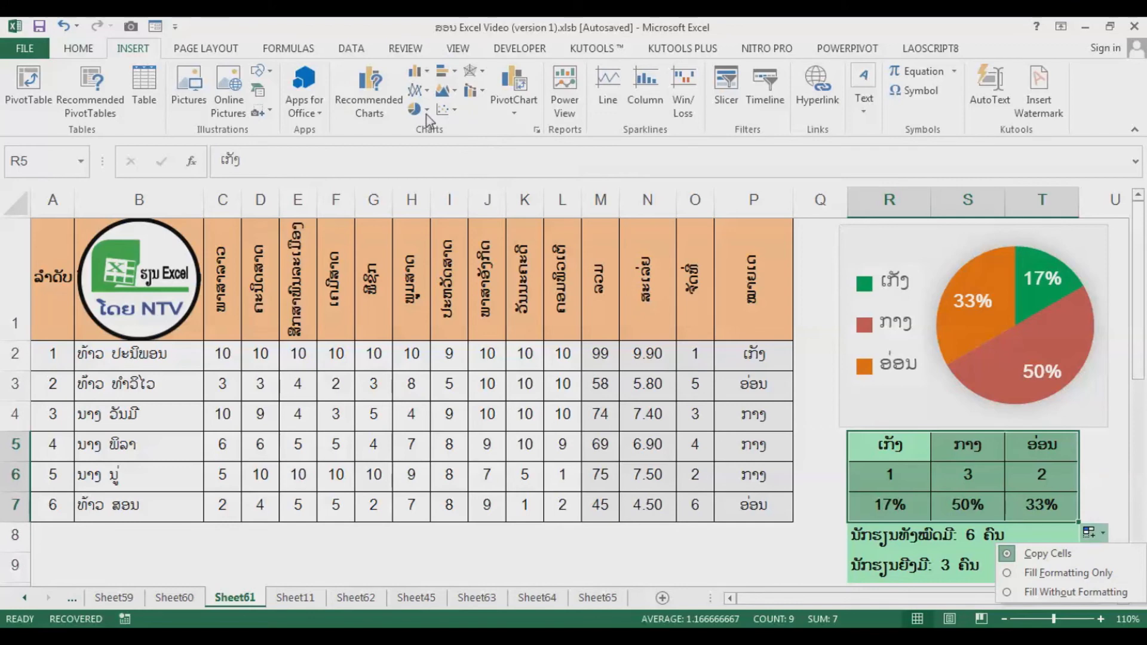
left_click(426, 115)
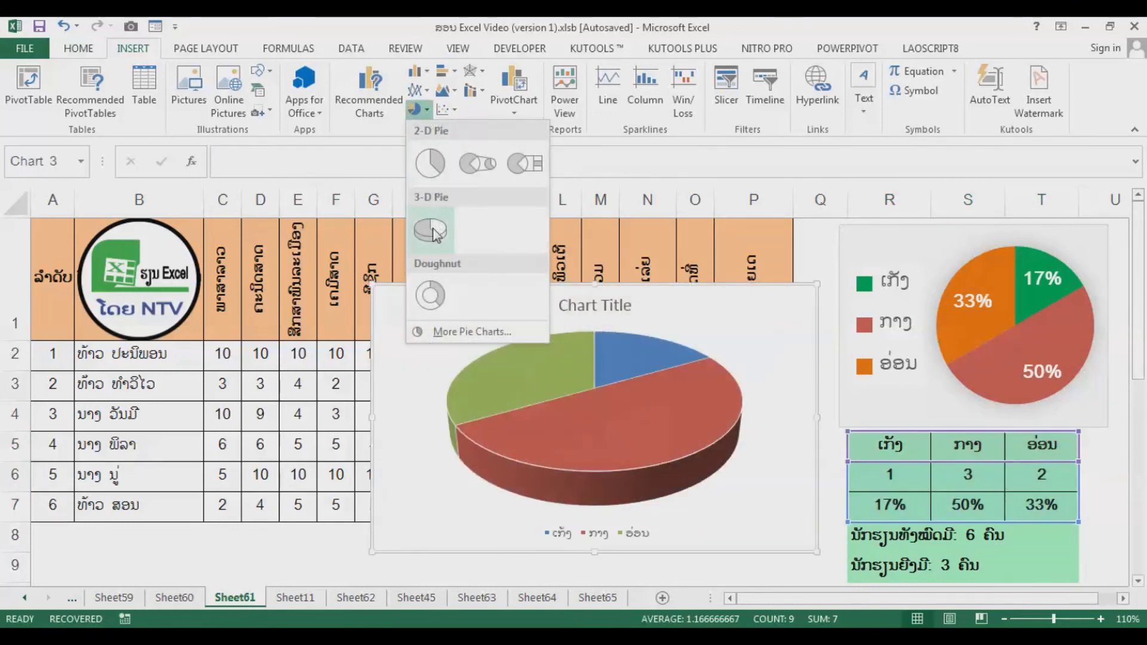
left_click(442, 180)
left_click_drag(717, 288, 695, 249)
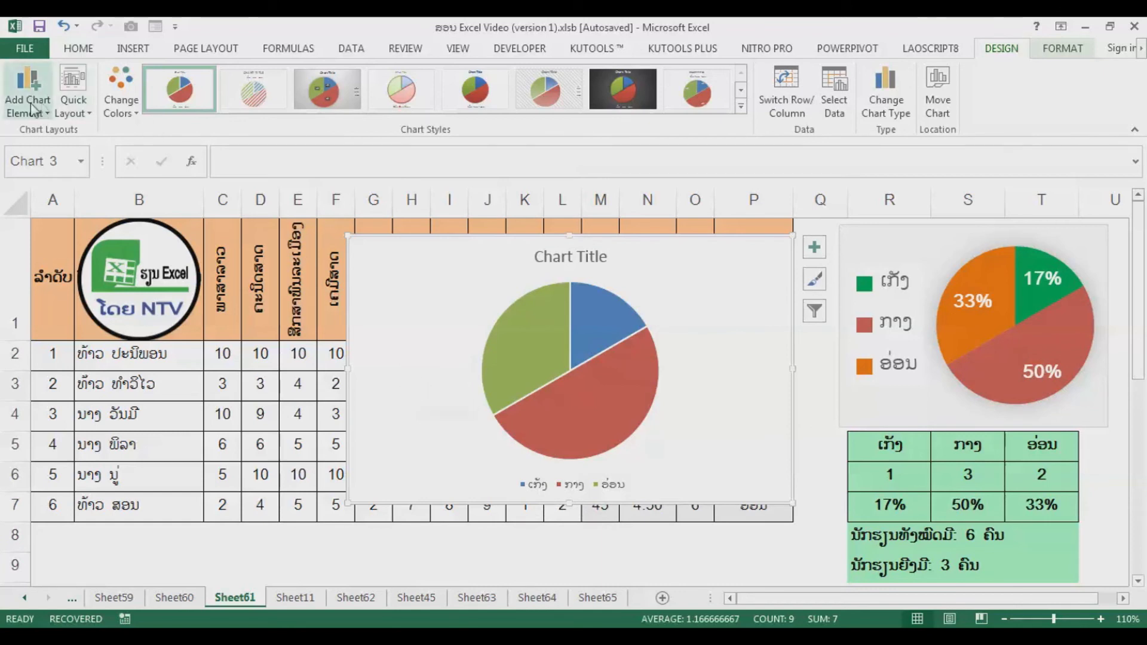
Place the new pie chart's legend with the Left option and add data labels in the Data Callout style.
left_click(42, 119)
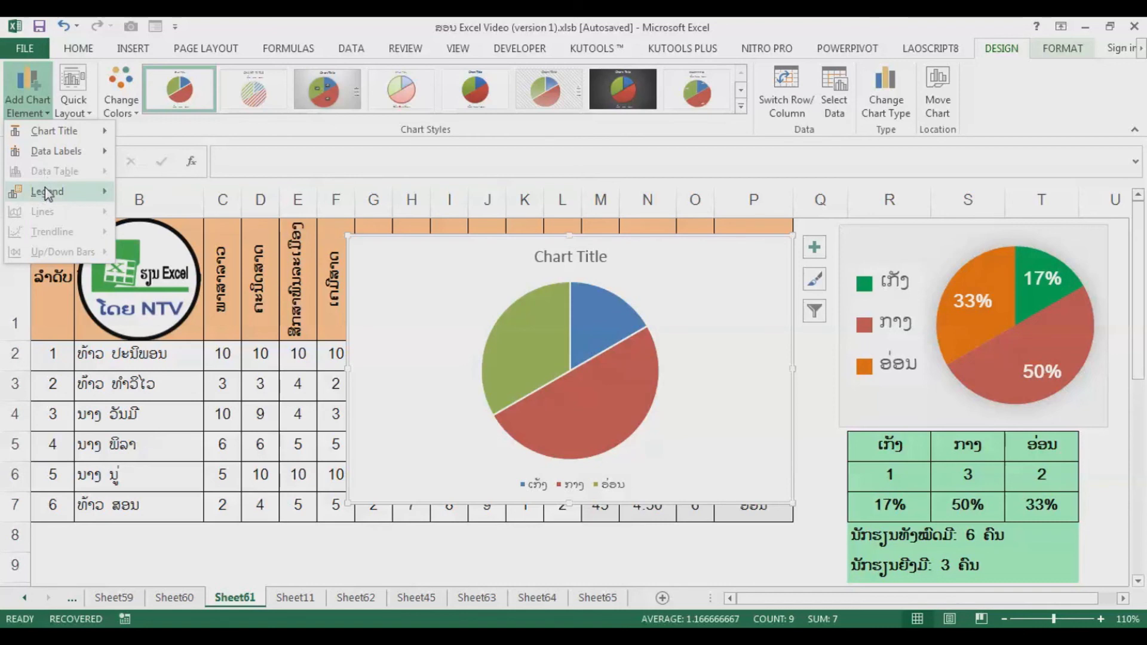
mouse_move(48, 192)
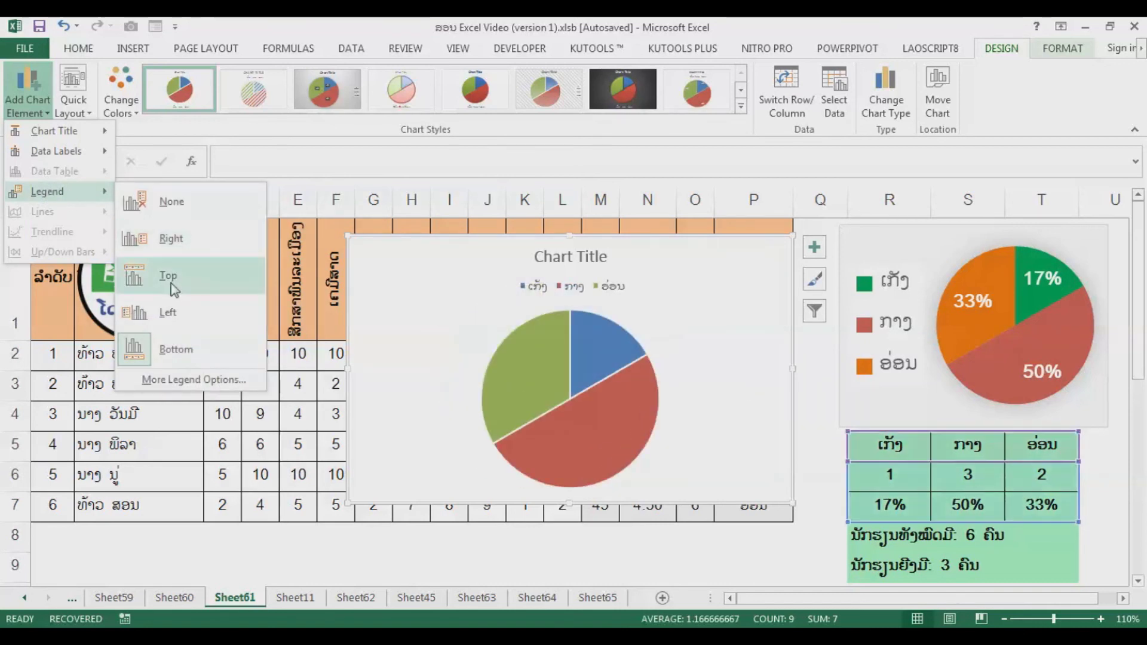
left_click(154, 313)
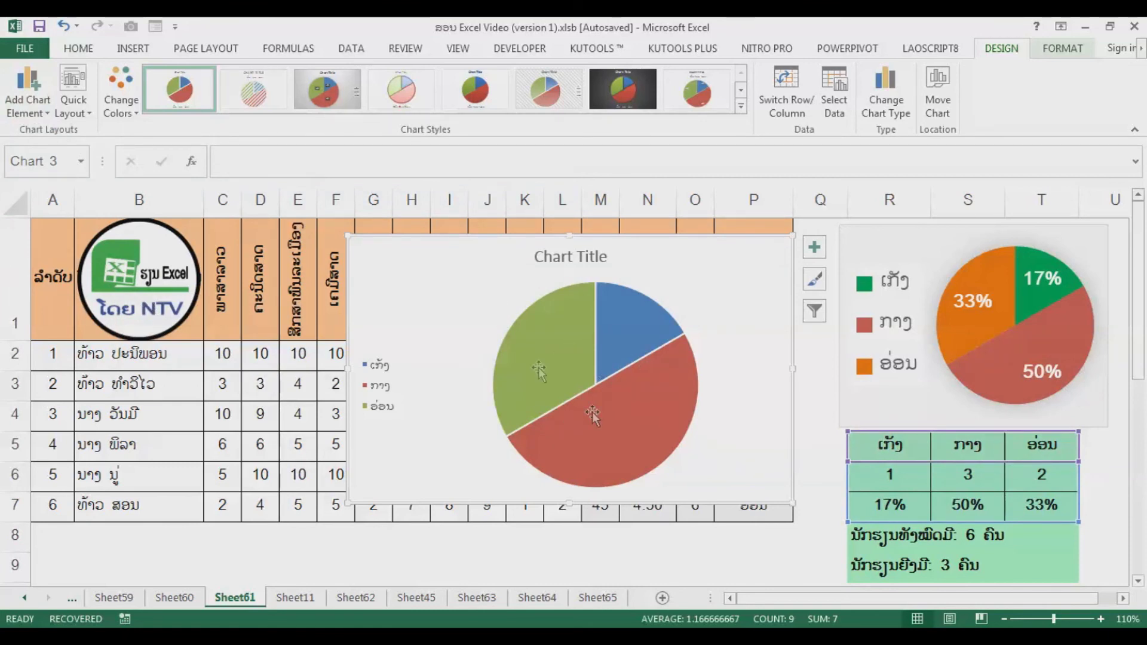
left_click(29, 106)
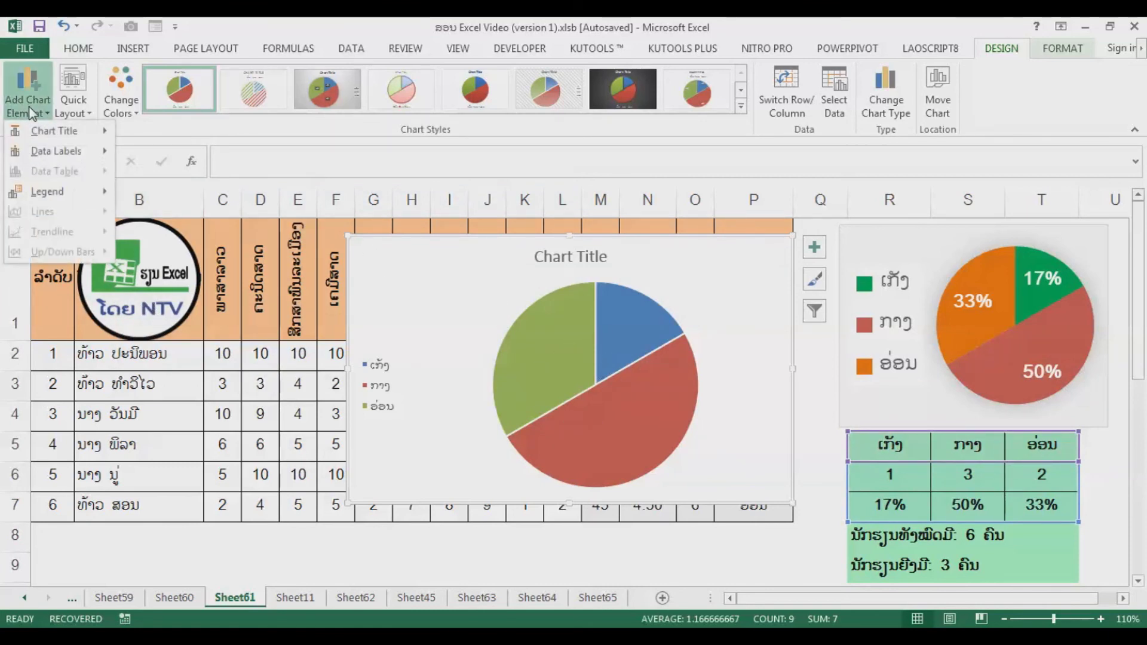
mouse_move(42, 153)
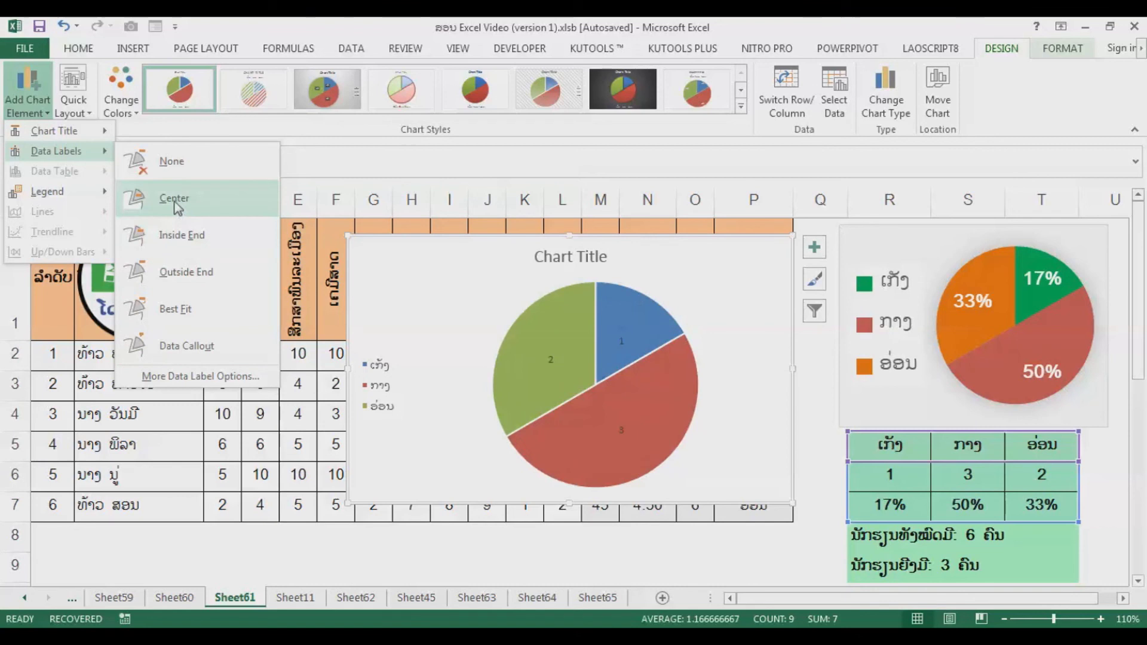
left_click(190, 344)
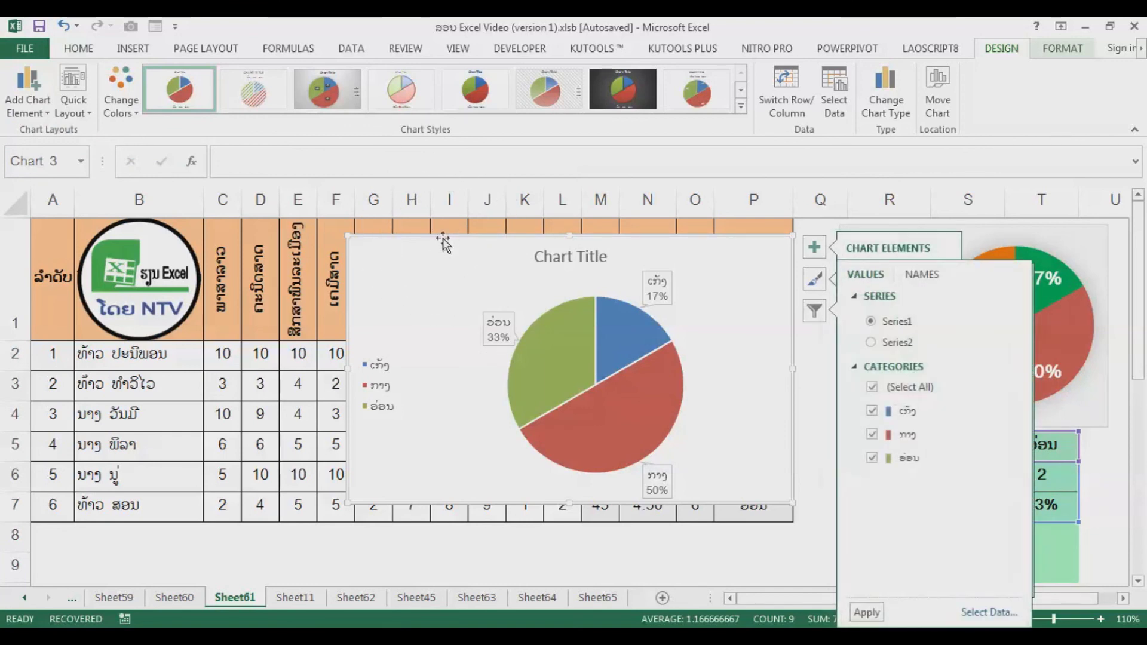
Change the font of all text in the new pie chart to Saysettha OT.
left_click(79, 48)
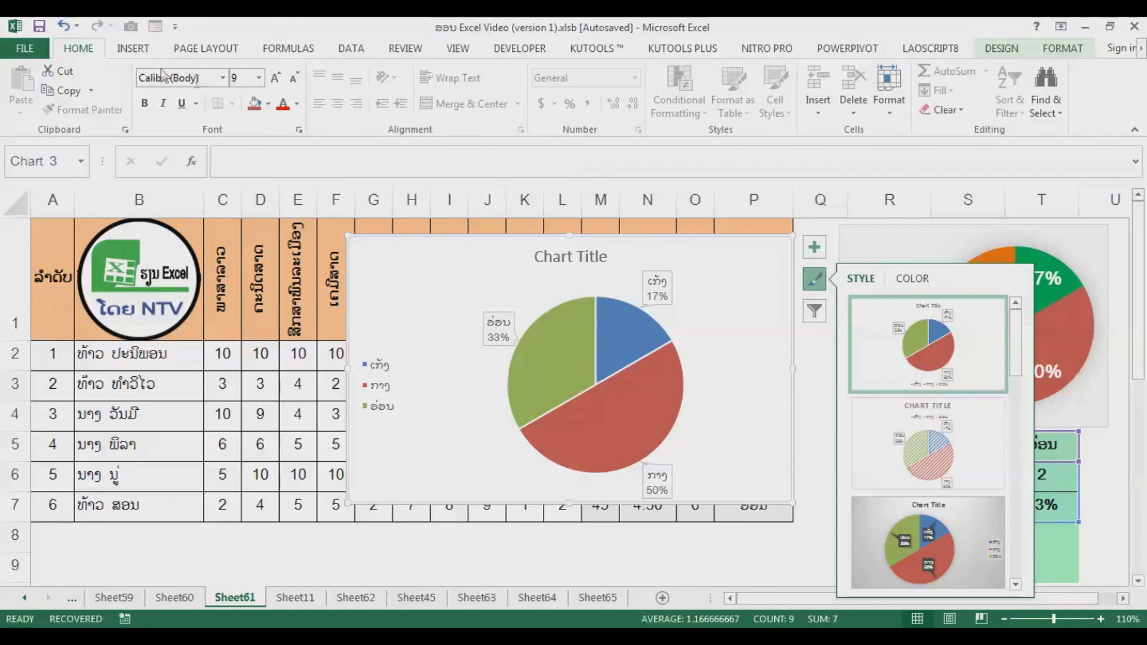
left_click(222, 78)
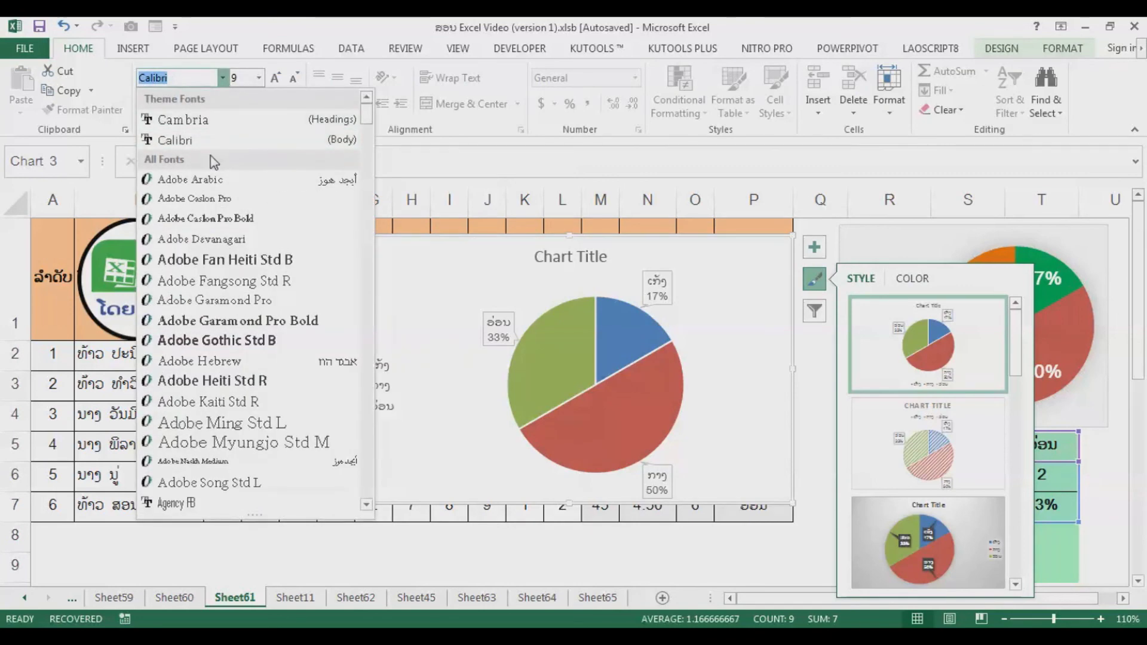
key("Down")
key("Down")
key("Down")
key("Down")
key("Down")
key("Down")
key("Down")
key("Down")
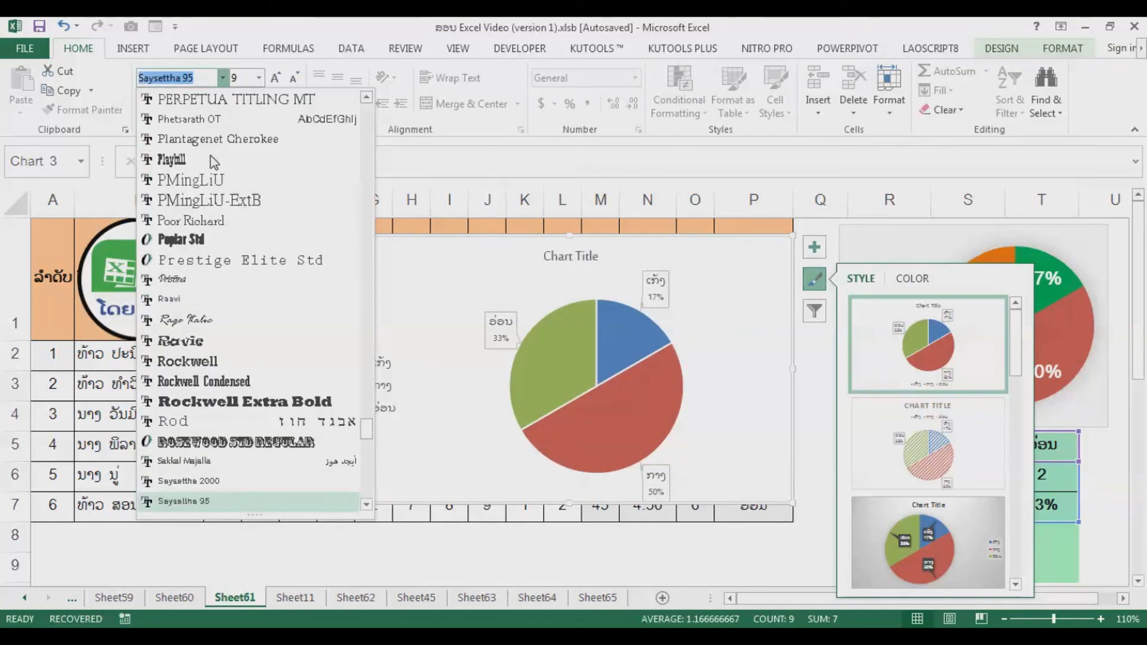
key("Down")
key("Return")
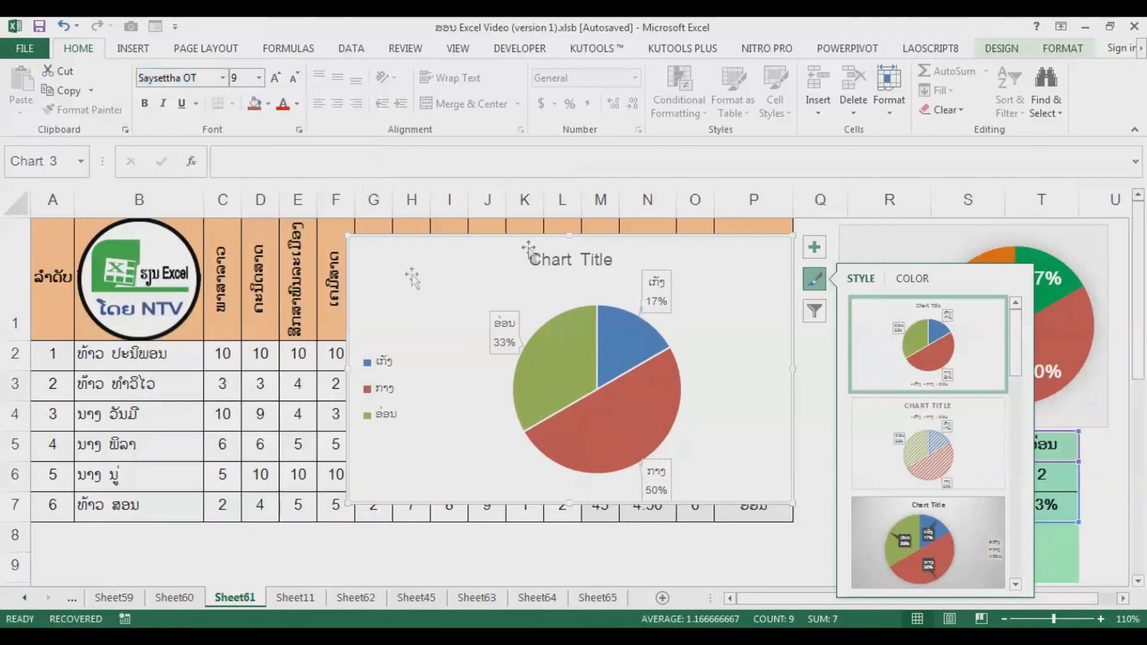
Enlarge the text of the new pie chart to font size 14 and deselect the chart.
left_click(278, 81)
left_click(278, 82)
left_click(279, 81)
left_click(279, 81)
left_click(278, 81)
left_click(278, 81)
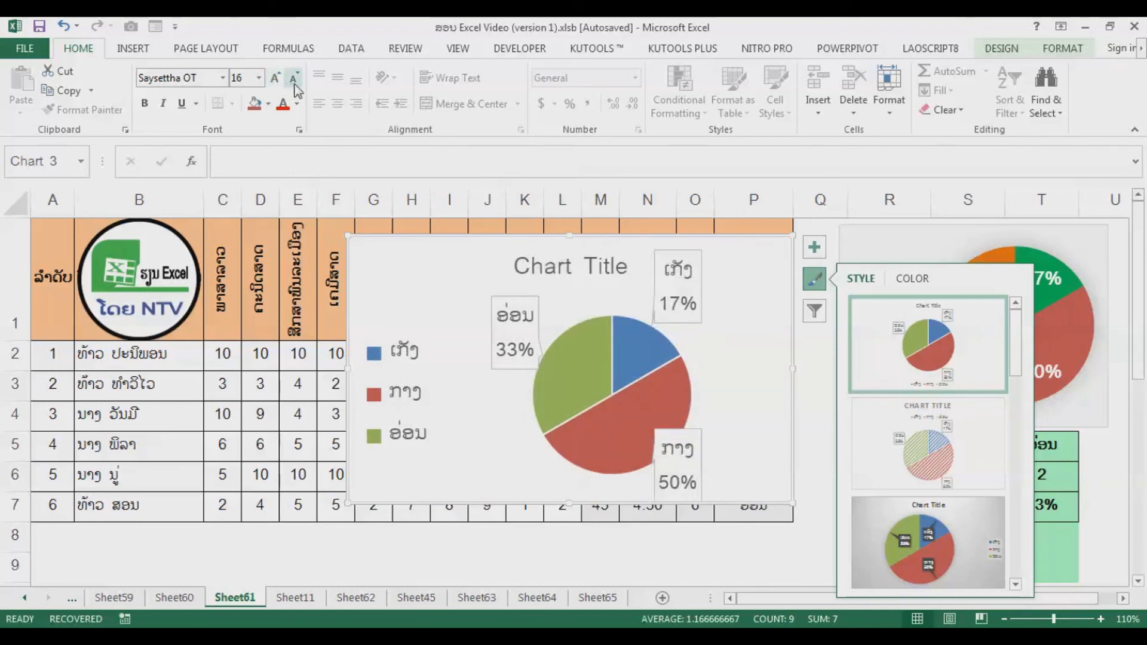
left_click(294, 83)
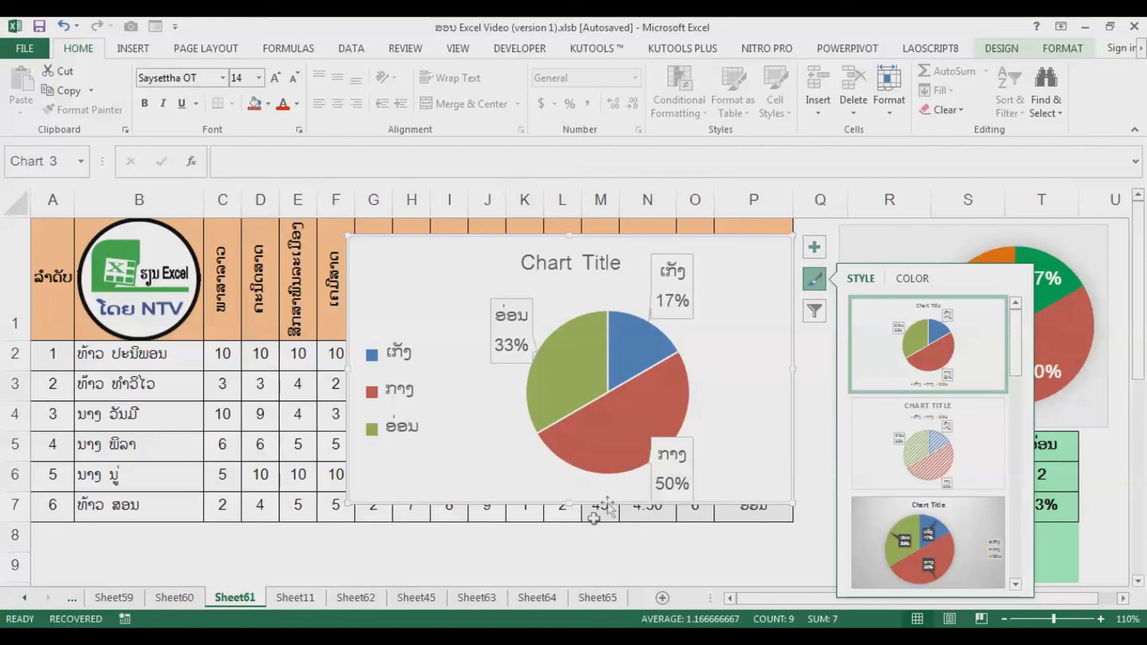
left_click(509, 573)
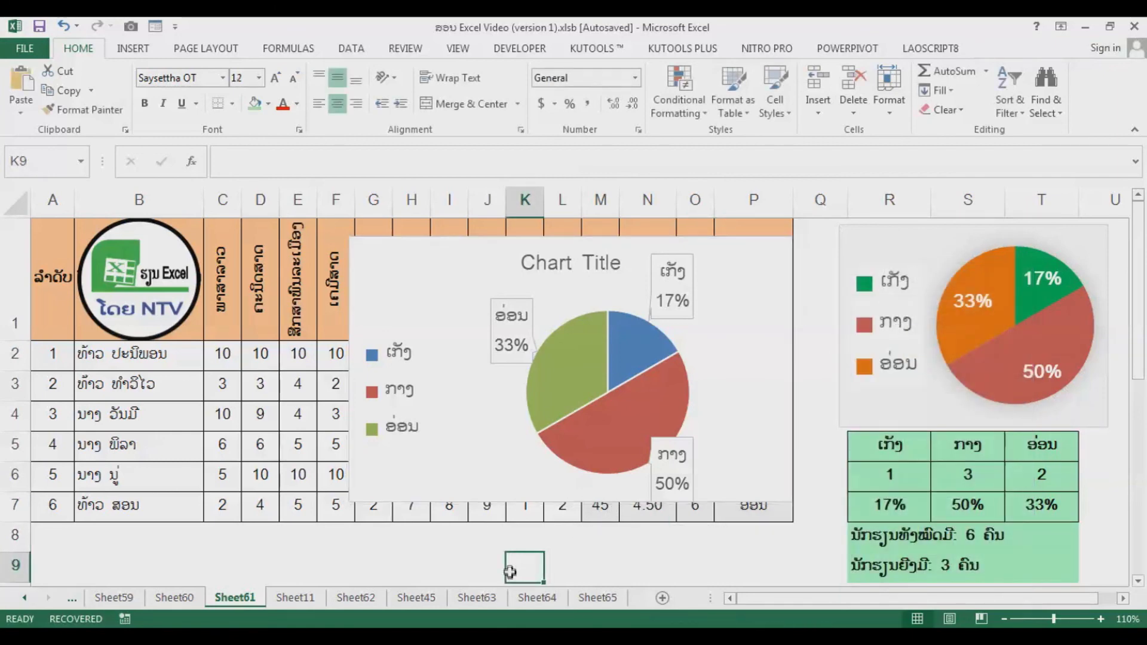
Delete the new pie chart covering the score table, keeping the original chart above the grade summary.
left_click(642, 240)
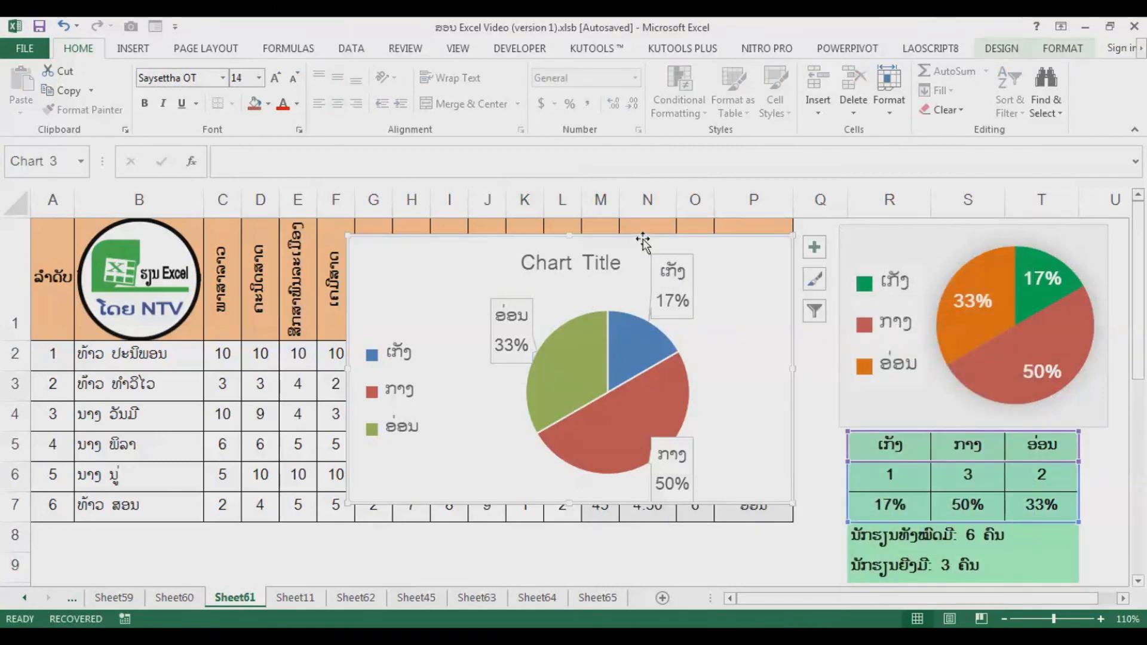
key("Delete")
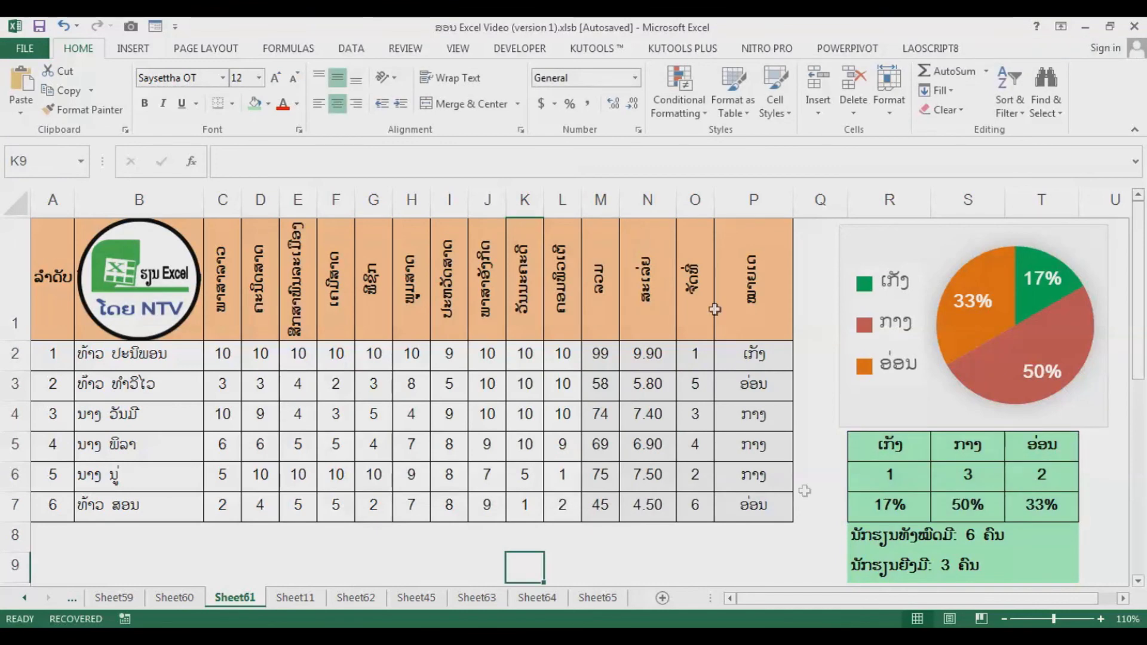
left_click(577, 563)
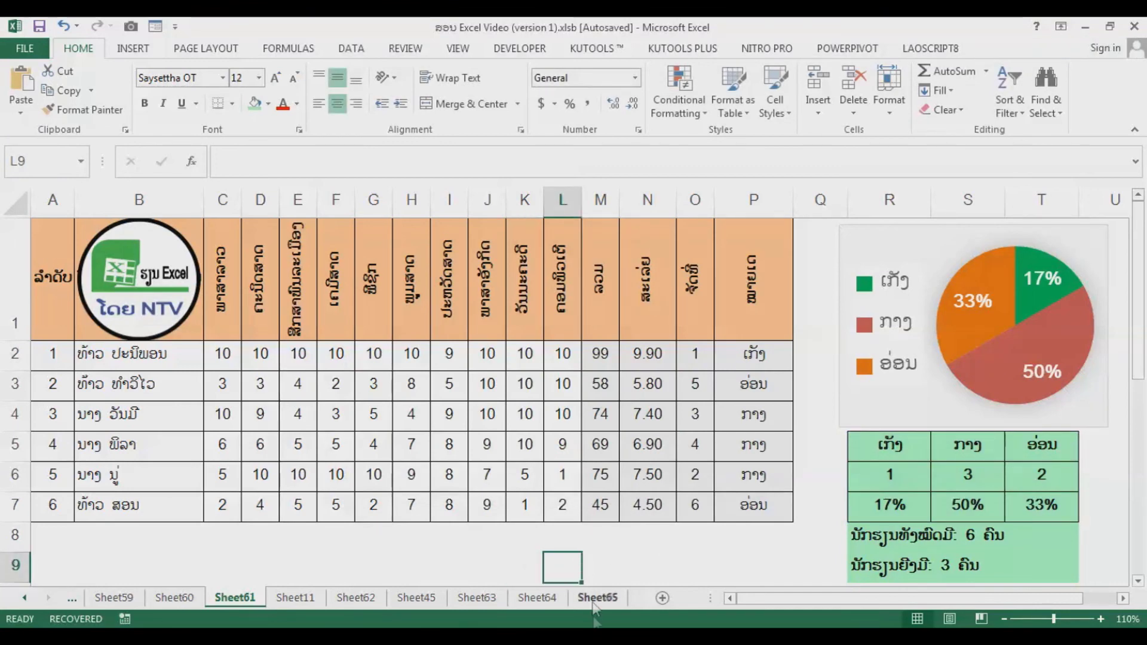